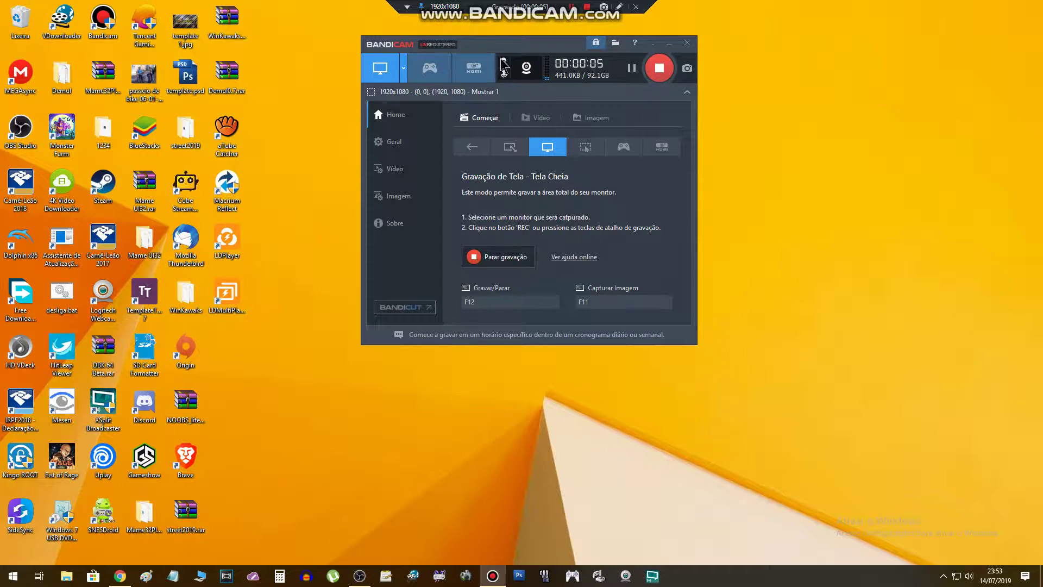
- Bring Chrome forward and scroll the OBS - FX article down to its Download link and back
{"action": "left_click", "coordinate": [120, 578]}
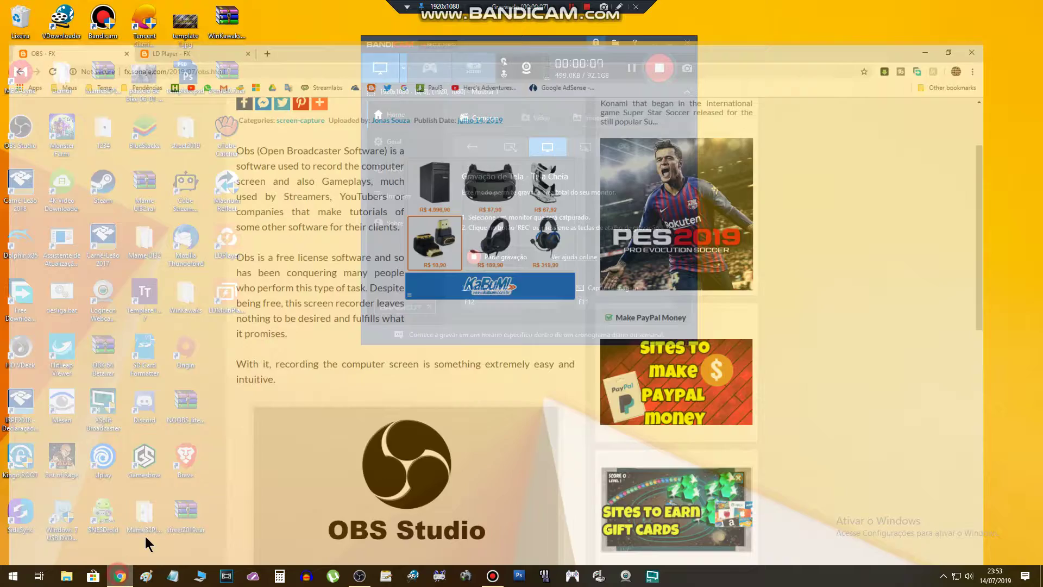
{"action": "scroll", "coordinate": [175, 239], "scroll_direction": "up", "scroll_amount": 2}
{"action": "scroll", "coordinate": [193, 244], "scroll_direction": "up", "scroll_amount": 1}
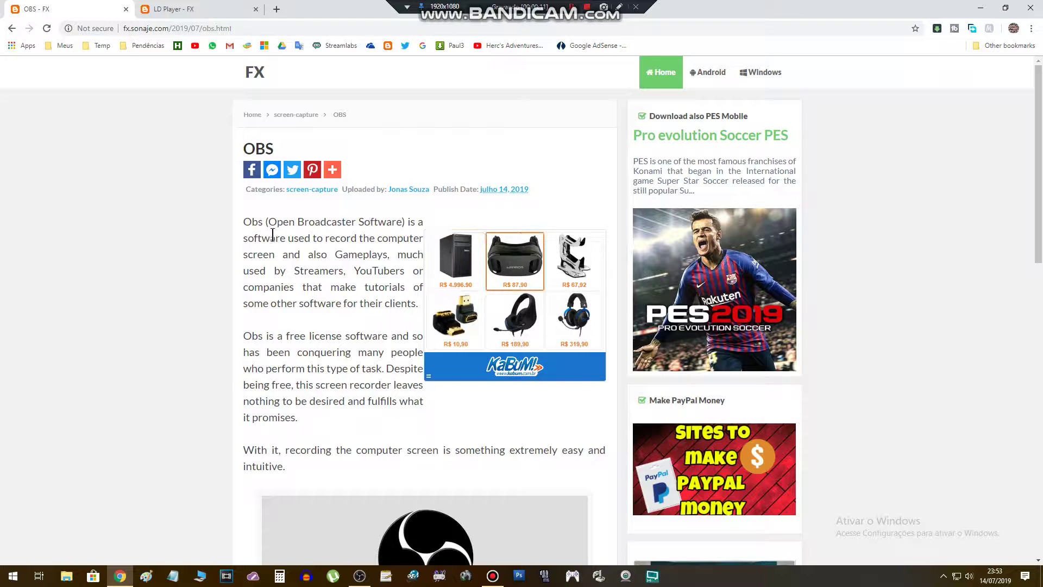
{"action": "scroll", "coordinate": [160, 218], "scroll_direction": "down", "scroll_amount": 1}
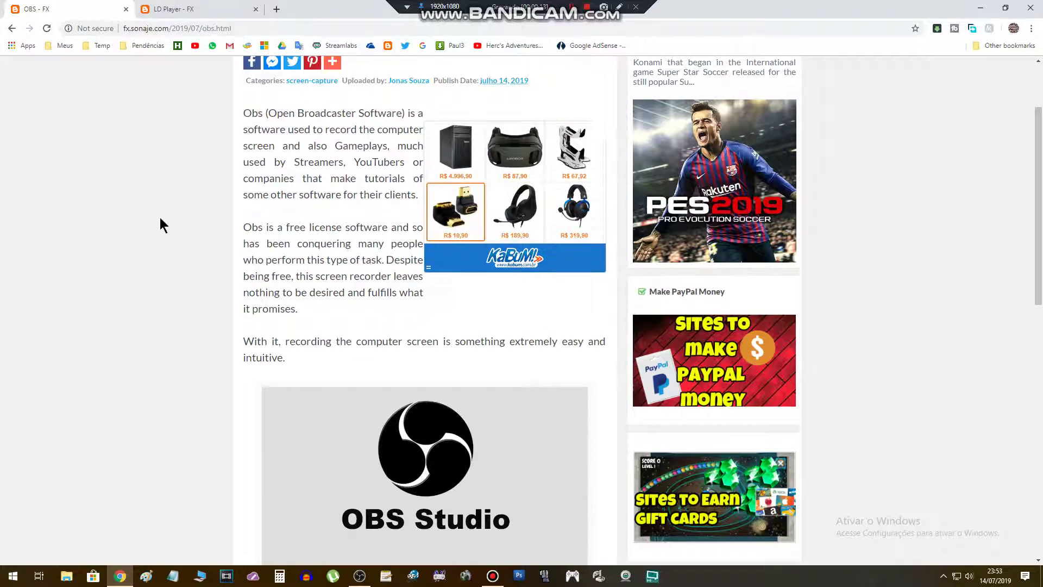
{"action": "scroll", "coordinate": [161, 219], "scroll_direction": "up", "scroll_amount": 1}
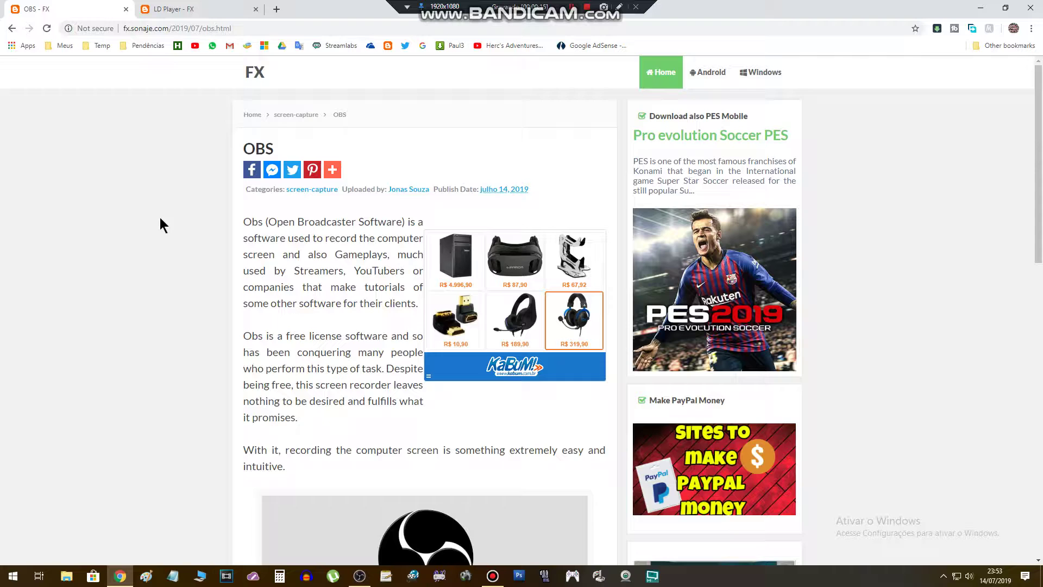
{"action": "scroll", "coordinate": [153, 217], "scroll_direction": "down", "scroll_amount": 2}
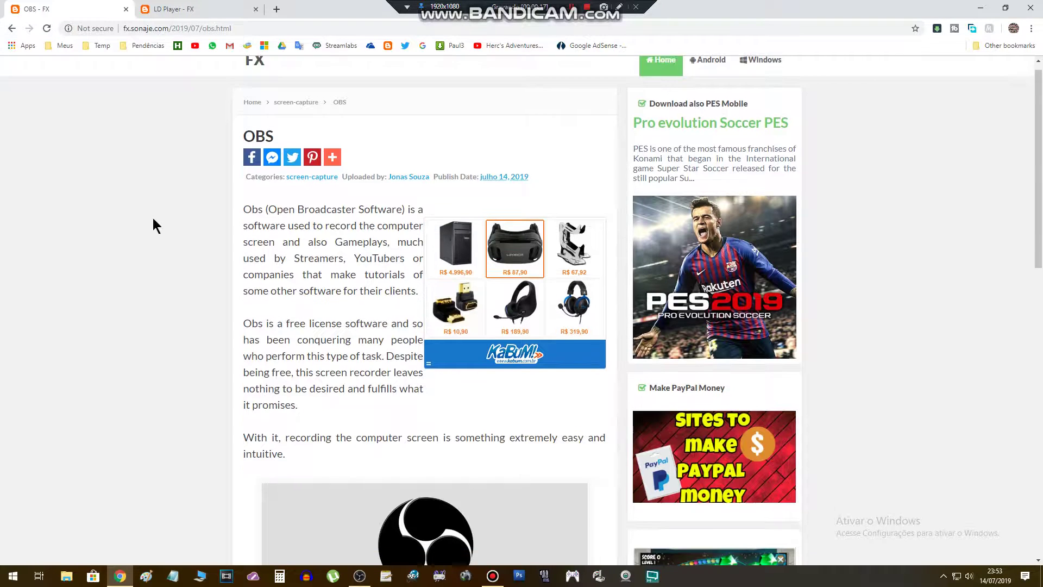
{"action": "scroll", "coordinate": [152, 217], "scroll_direction": "up", "scroll_amount": 3}
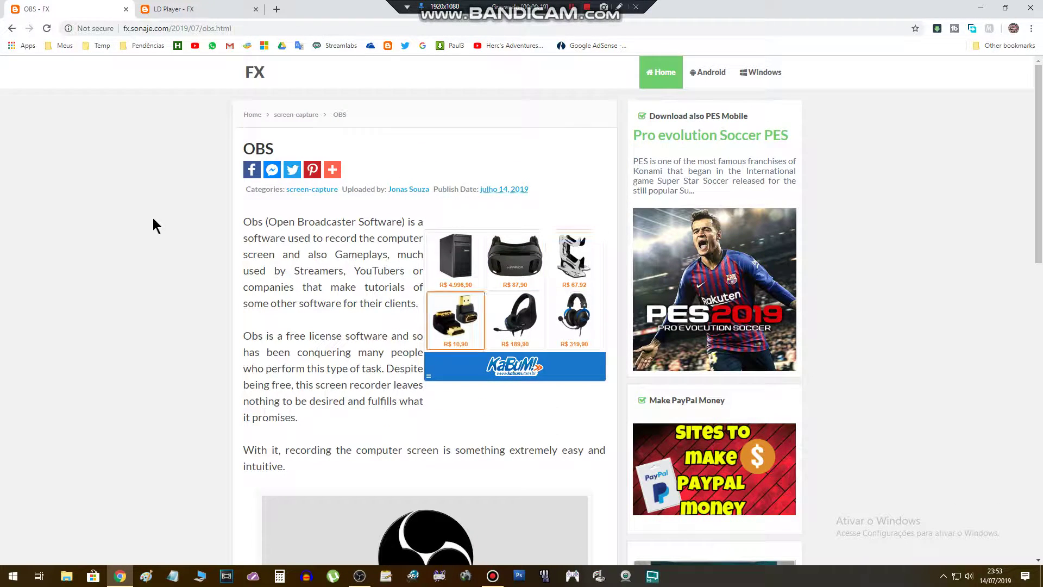
{"action": "scroll", "coordinate": [163, 259], "scroll_direction": "down", "scroll_amount": 5}
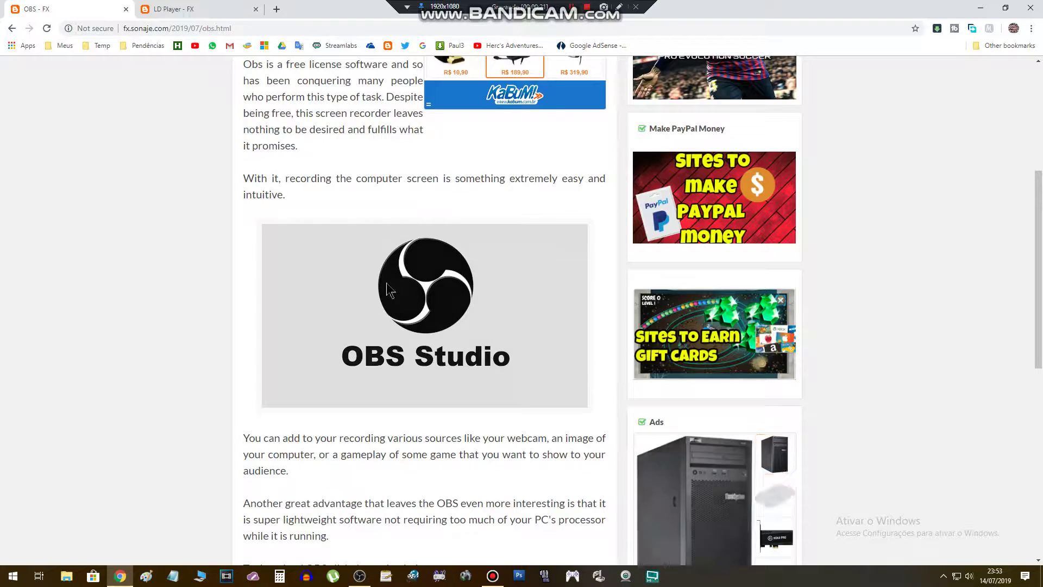
{"action": "scroll", "coordinate": [341, 288], "scroll_direction": "down", "scroll_amount": 5}
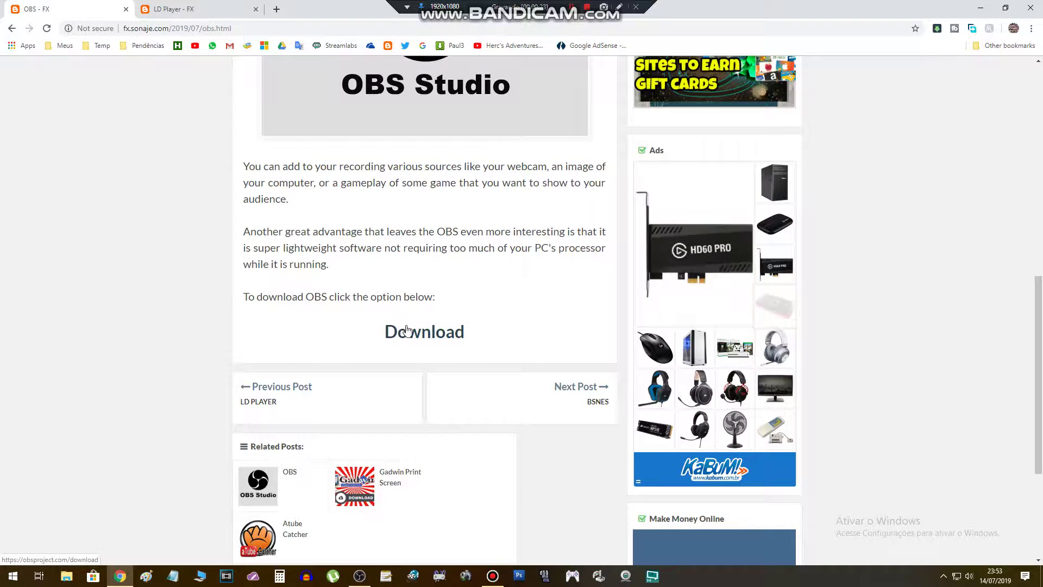
{"action": "scroll", "coordinate": [308, 240], "scroll_direction": "up", "scroll_amount": 4}
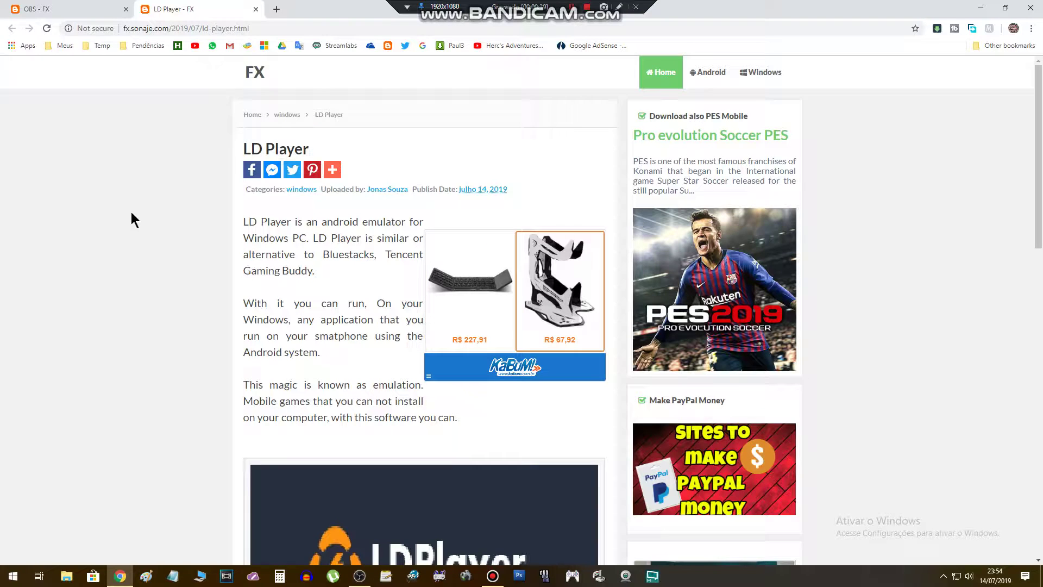
- Skim the LD Player article, minimize Chrome, and move the Bandicam window up-left
{"action": "scroll", "coordinate": [163, 209], "scroll_direction": "down", "scroll_amount": 9}
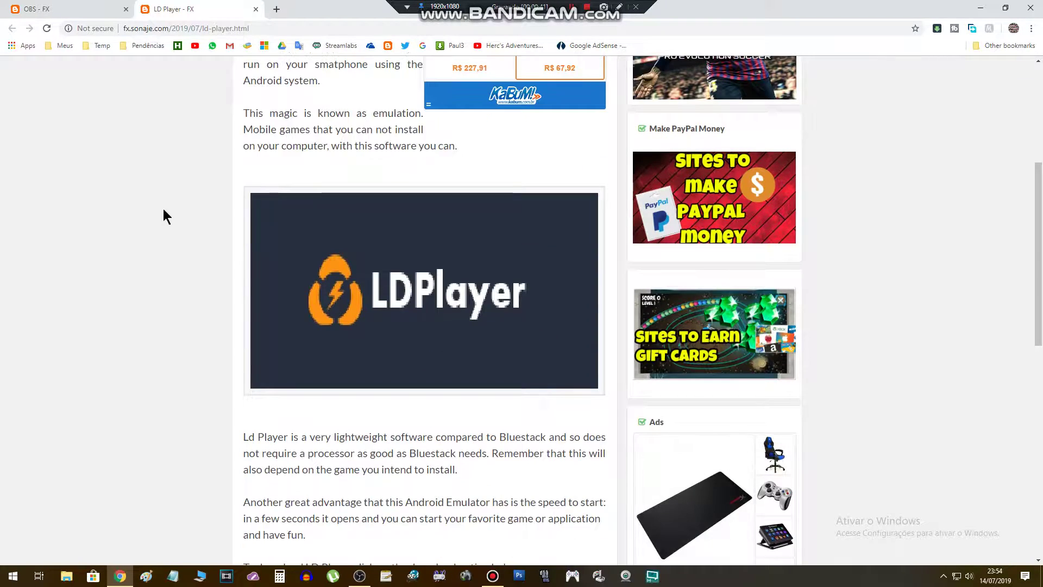
{"action": "scroll", "coordinate": [162, 207], "scroll_direction": "up", "scroll_amount": 6}
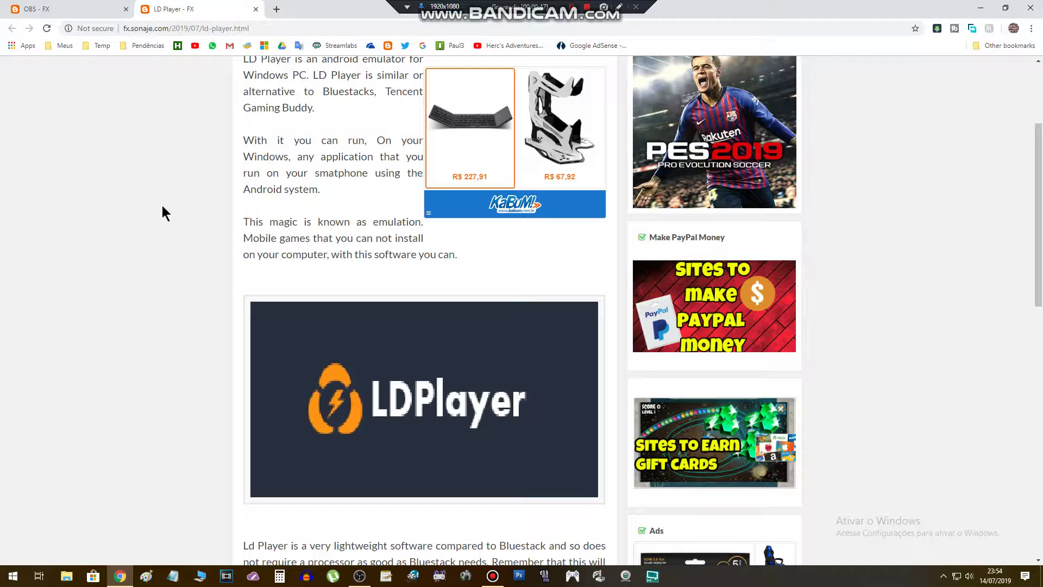
{"action": "left_click", "coordinate": [981, 7]}
{"action": "left_click_drag", "start_coordinate": [499, 43], "coordinate": [420, 34]}
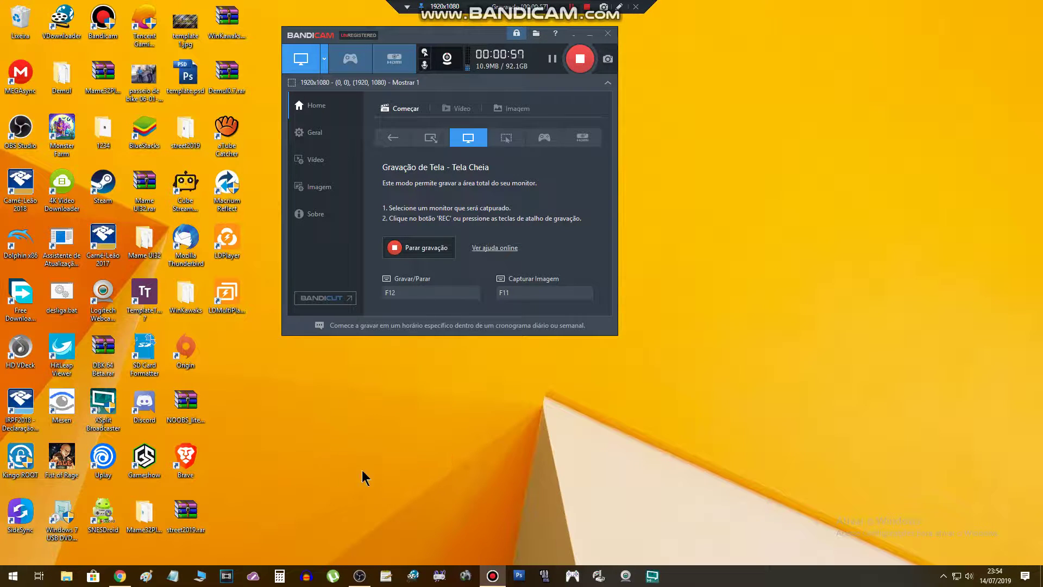
- Bring OBS Studio to the front and maximize its window
{"action": "left_click", "coordinate": [360, 576]}
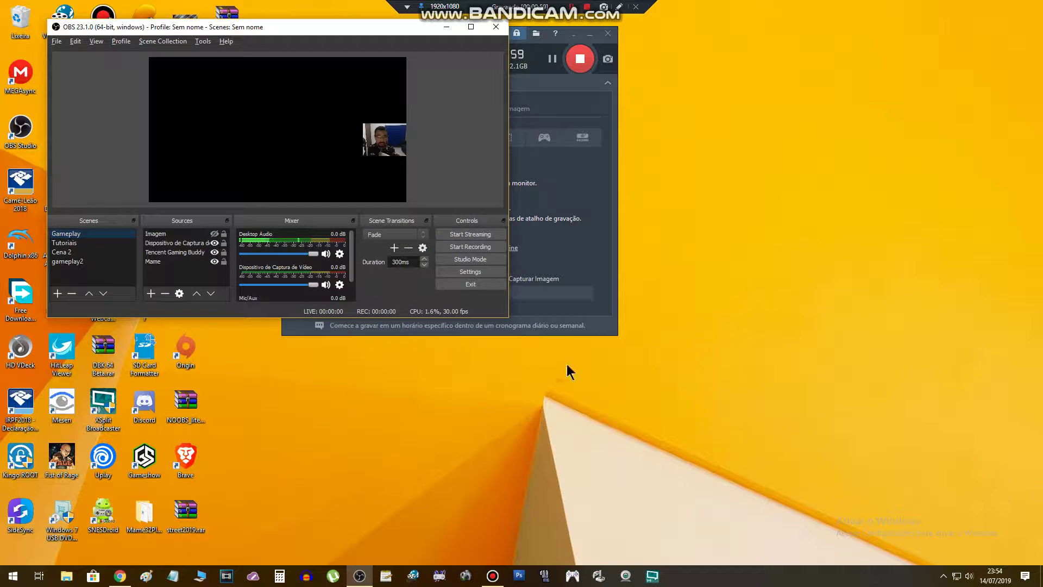
{"action": "left_click", "coordinate": [471, 27]}
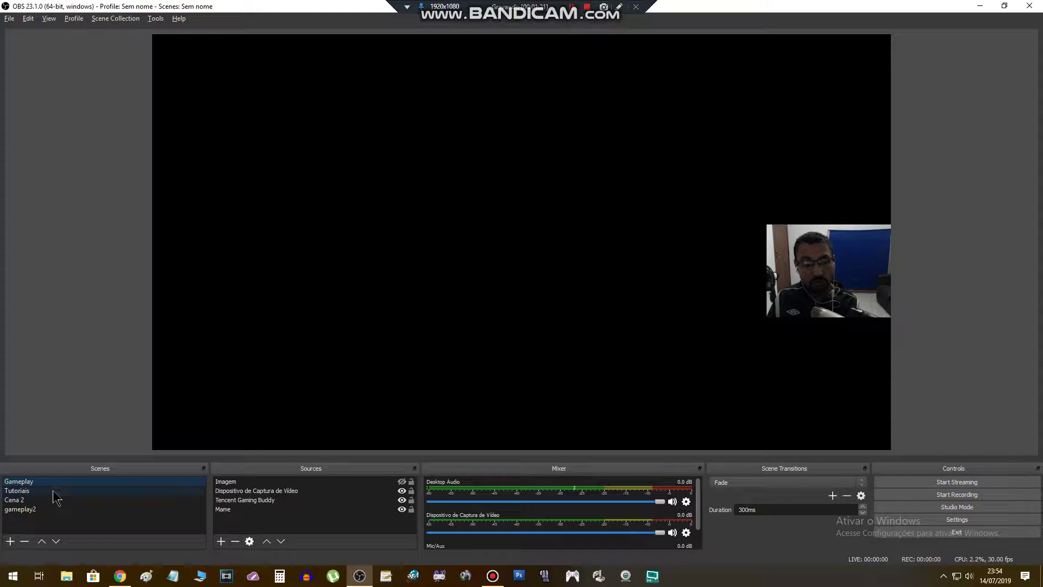
- Add a new scene with the default name 'Scene 2', compare with gameplay2, then select Scene 2
{"action": "left_click", "coordinate": [11, 541]}
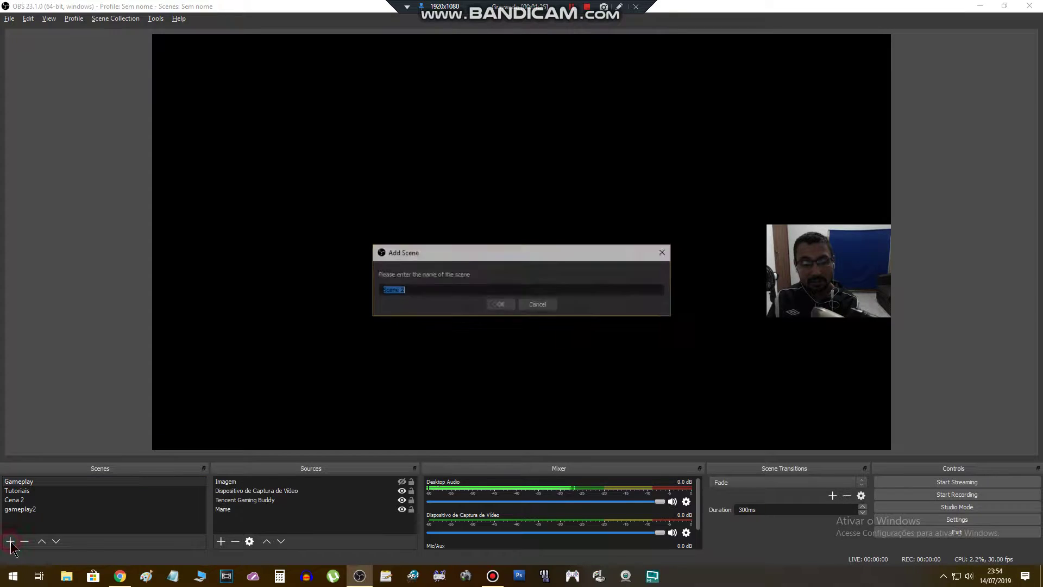
{"action": "left_click", "coordinate": [411, 291]}
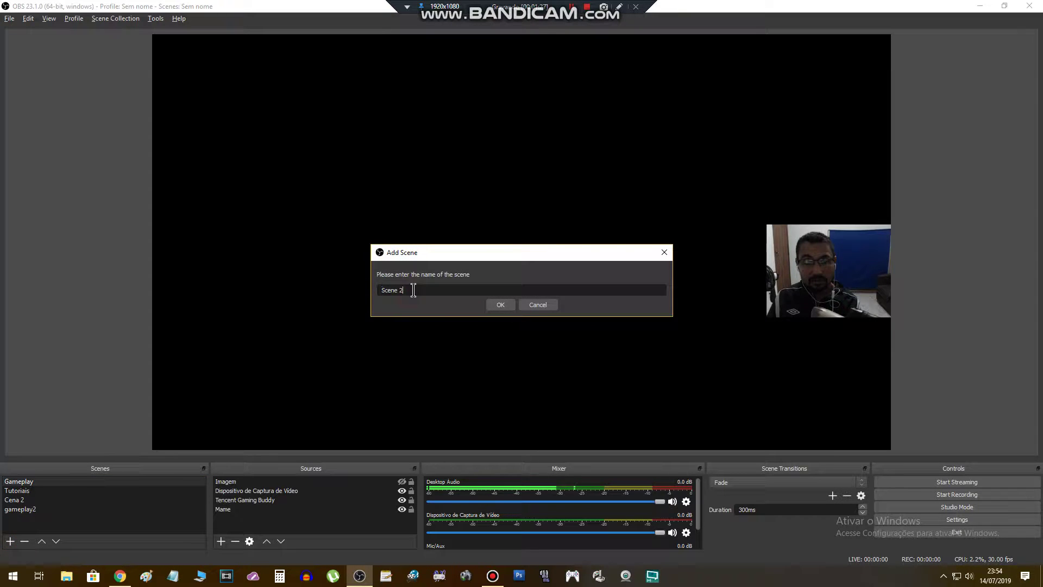
{"action": "left_click_drag", "start_coordinate": [412, 290], "coordinate": [329, 288]}
{"action": "left_click", "coordinate": [422, 290]}
{"action": "double_click", "coordinate": [421, 291]}
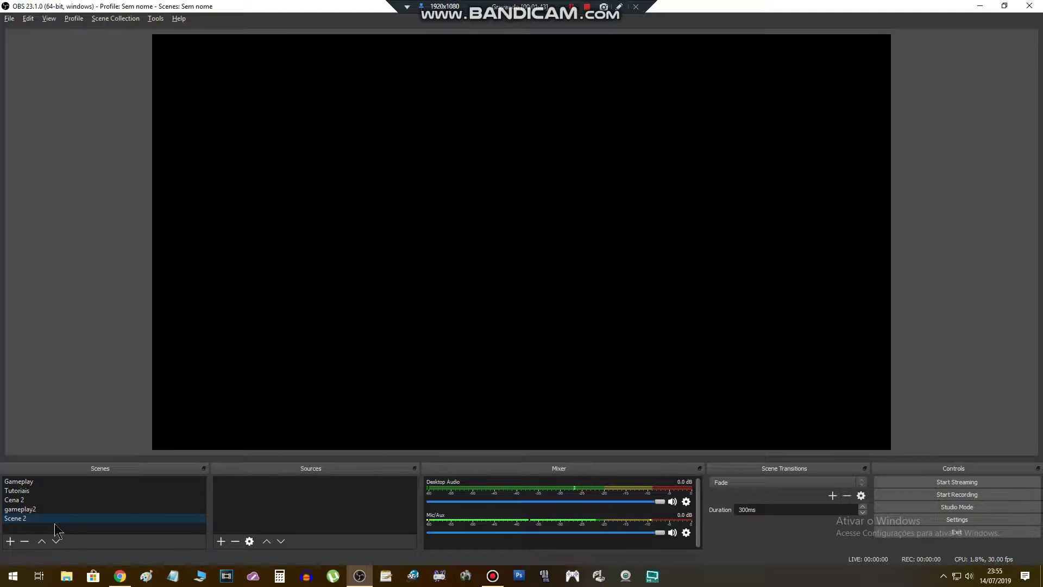
{"action": "left_click", "coordinate": [21, 510]}
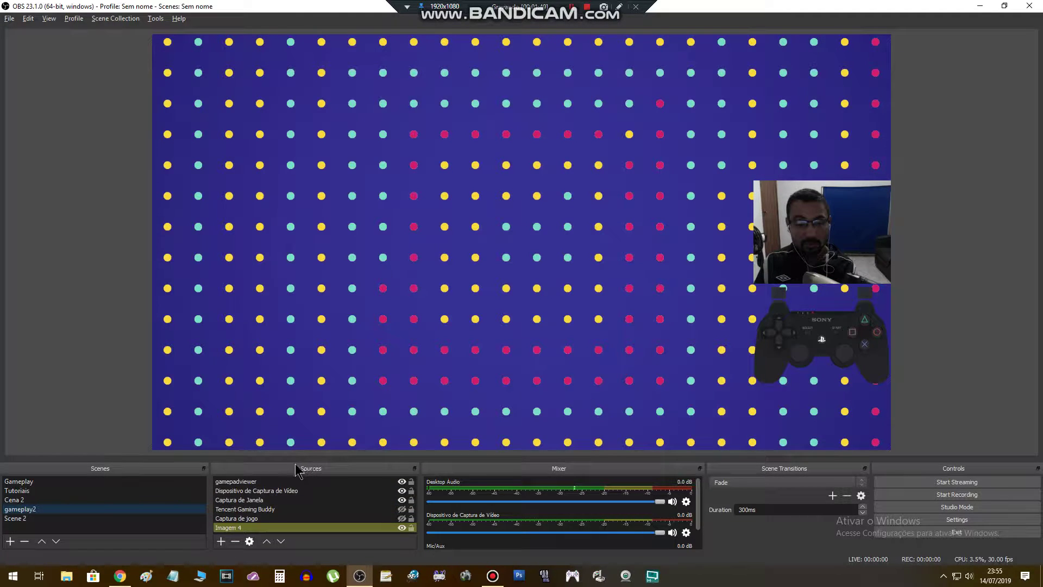
{"action": "left_click", "coordinate": [30, 518]}
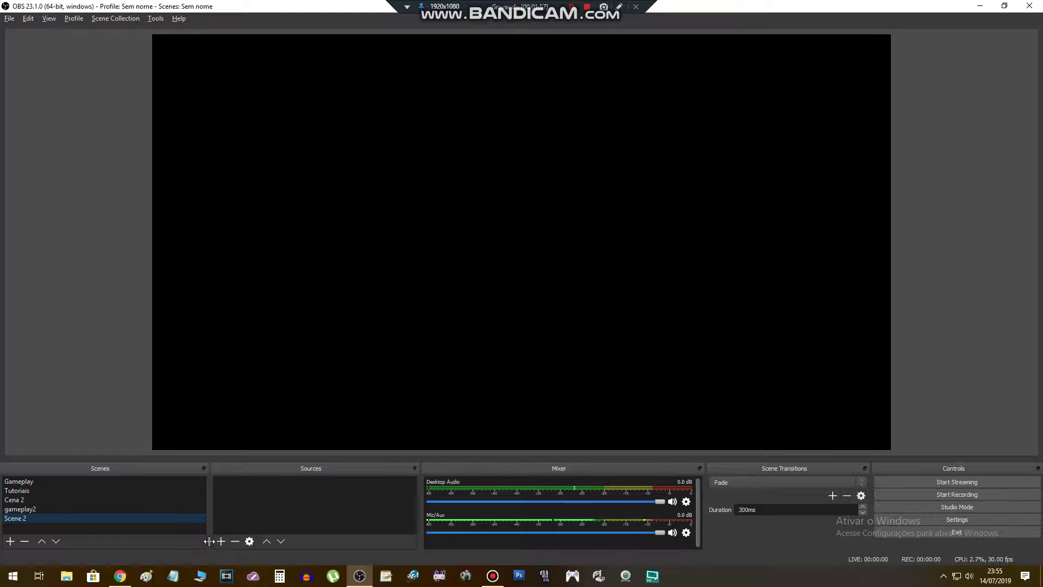
- Add a new Video Capture Device source named 'web cam' to Scene 2
{"action": "left_click", "coordinate": [220, 541]}
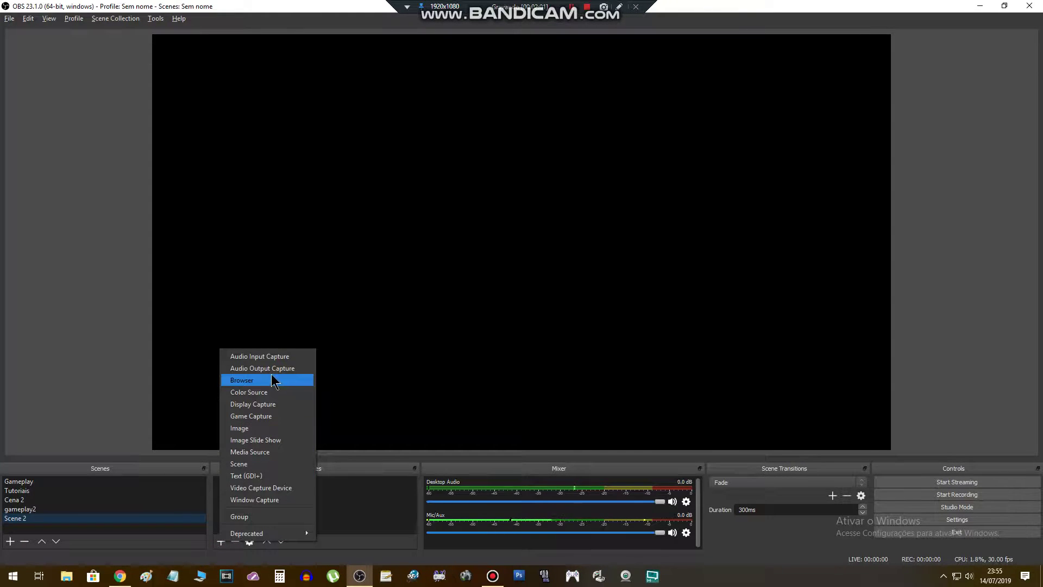
{"action": "left_click", "coordinate": [289, 490]}
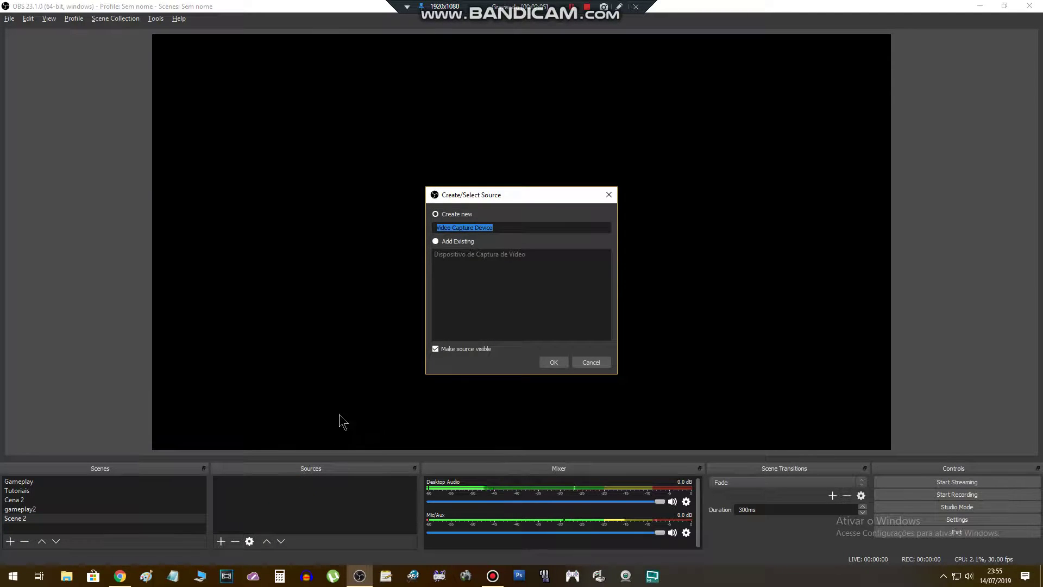
{"action": "left_click", "coordinate": [435, 241]}
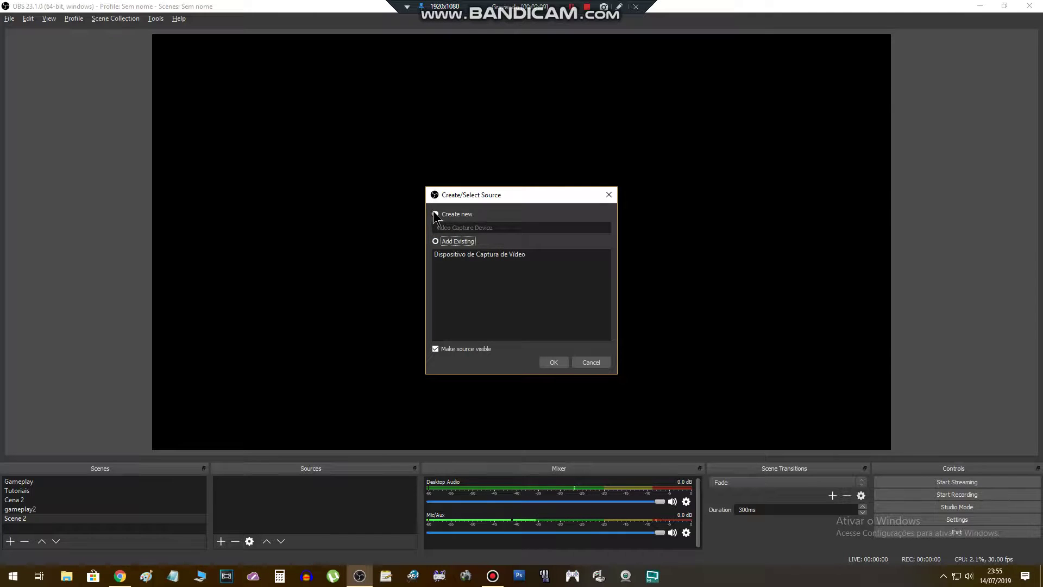
{"action": "left_click", "coordinate": [435, 214]}
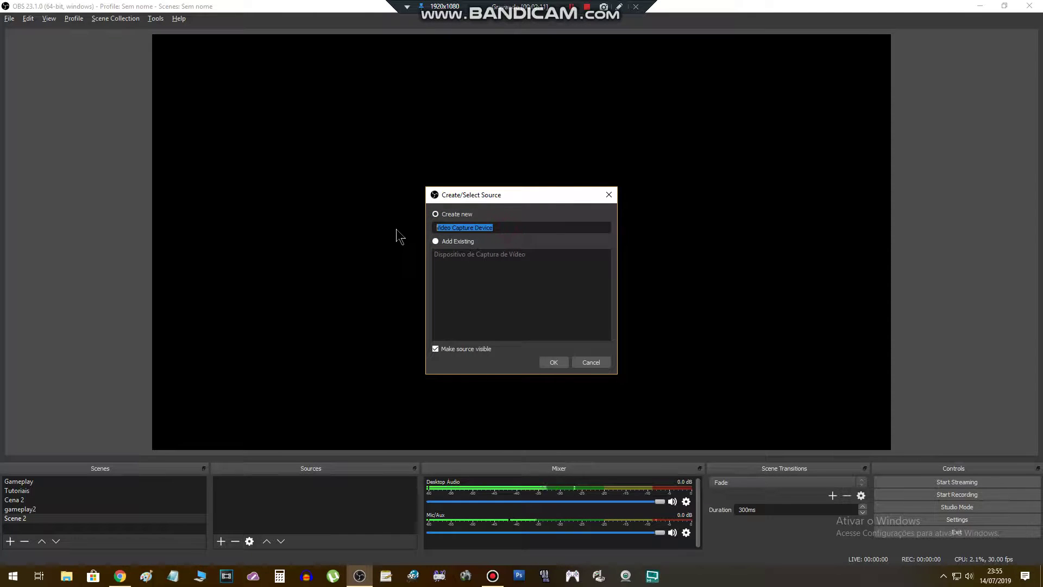
{"action": "type", "text": "web cam"}
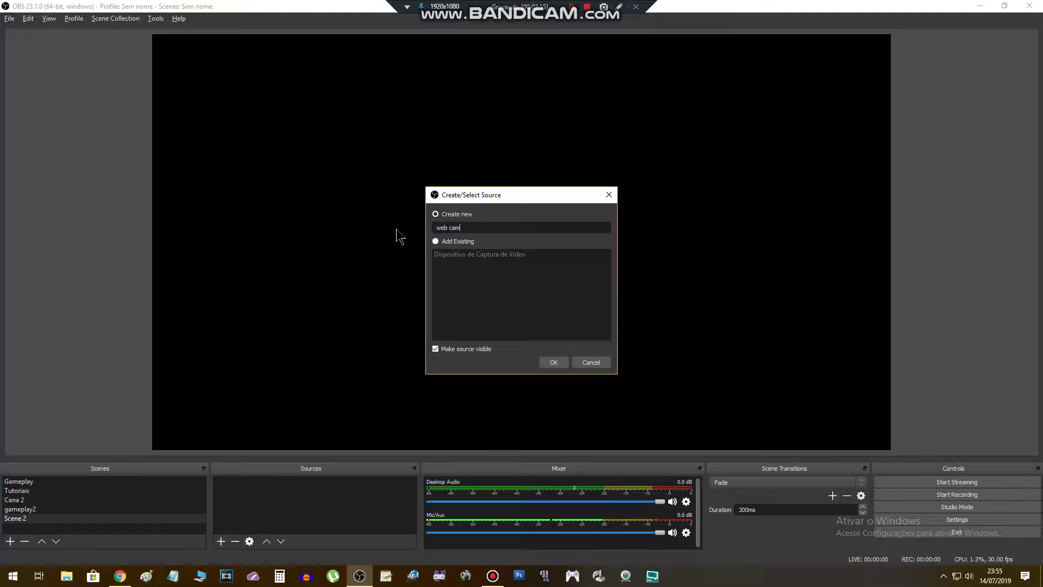
{"action": "left_click", "coordinate": [554, 362]}
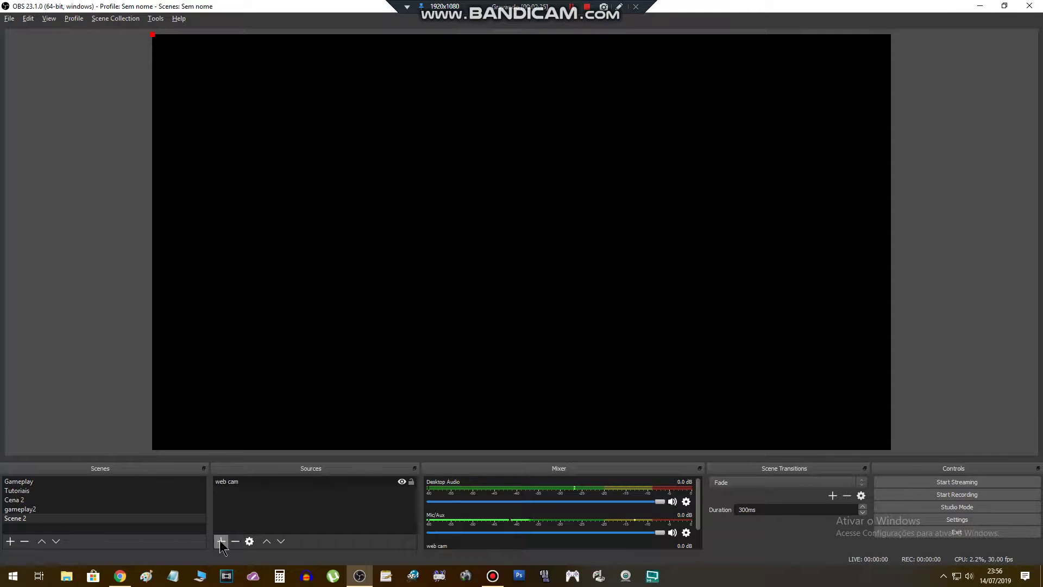
{"action": "left_click", "coordinate": [220, 542]}
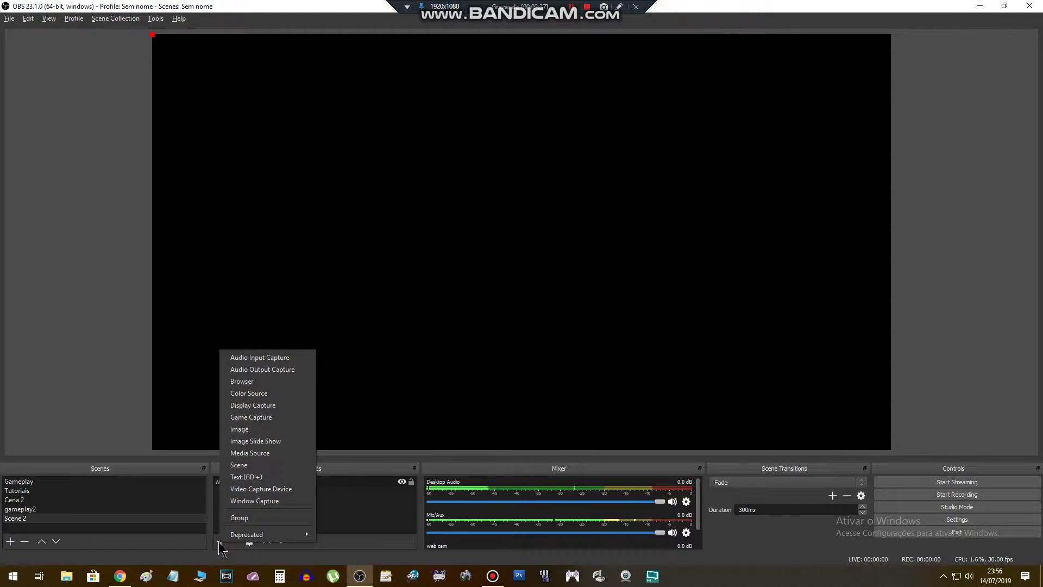
{"action": "left_click", "coordinate": [738, 579]}
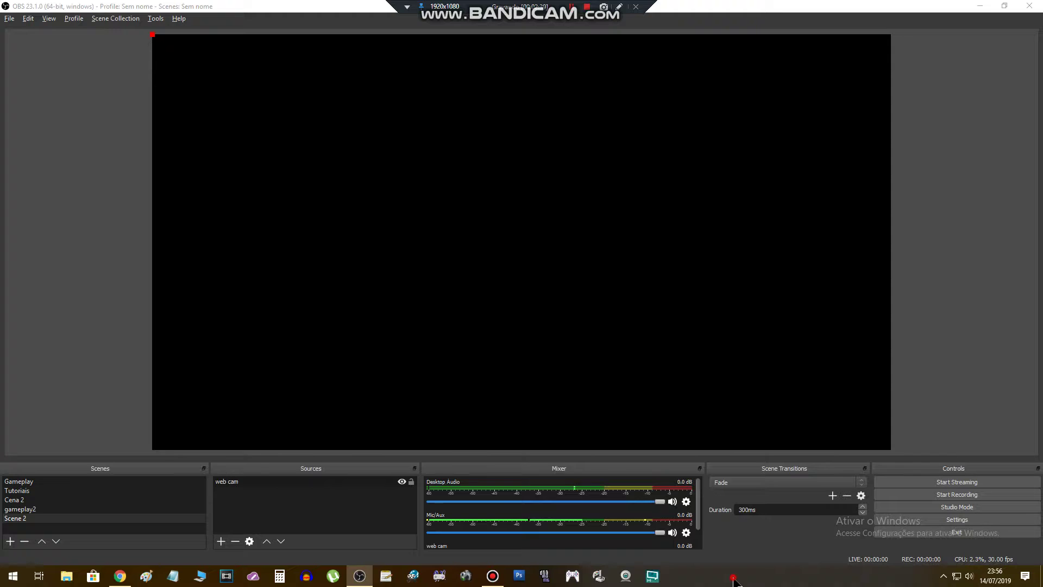
- Minimize OBS and launch LDPlayer with 'Executar como administrador', then reposition its window
{"action": "left_click", "coordinate": [978, 6]}
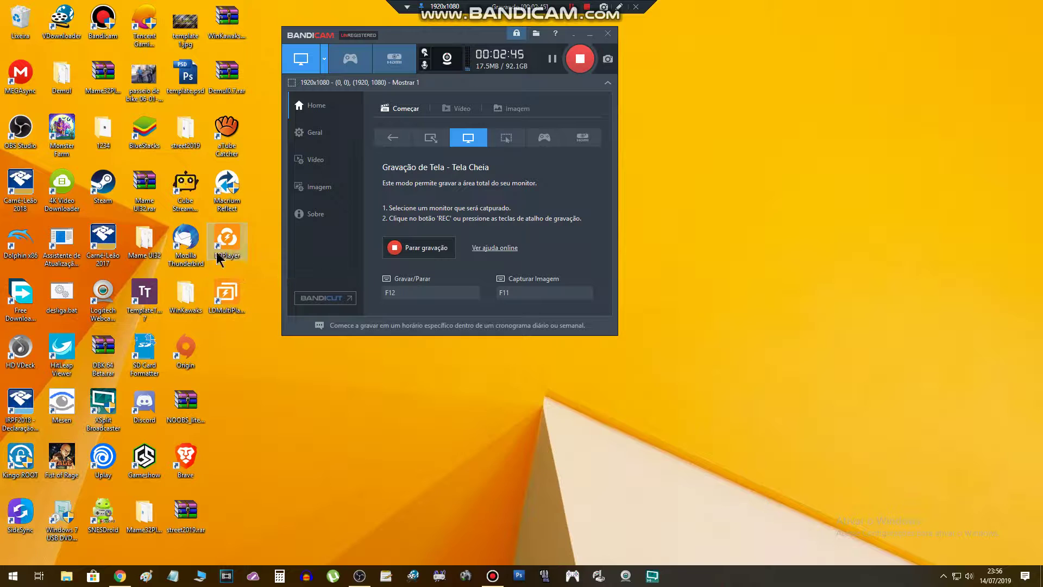
{"action": "right_click", "coordinate": [229, 237]}
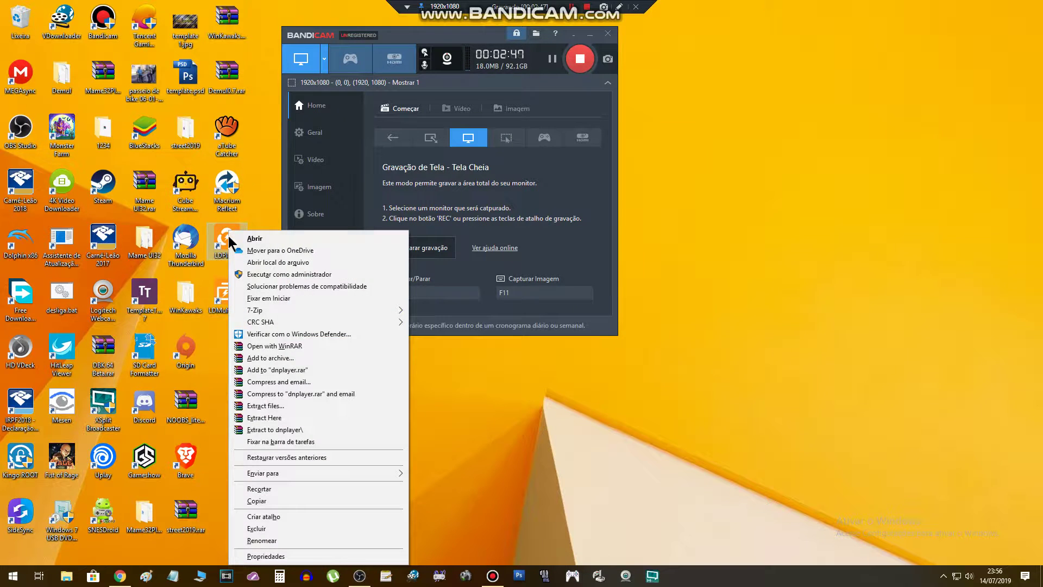
{"action": "left_click", "coordinate": [323, 274]}
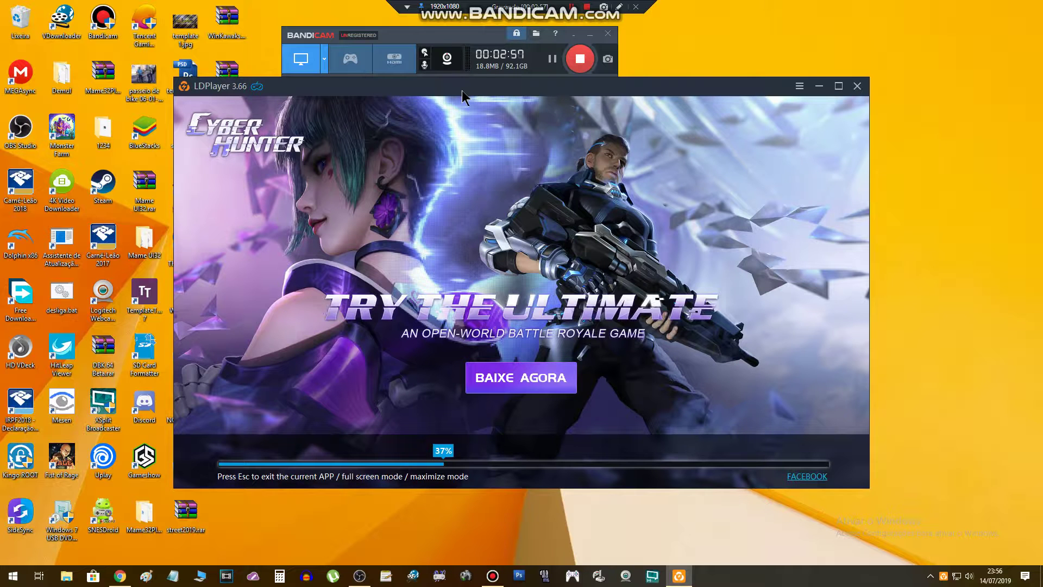
{"action": "left_click_drag", "start_coordinate": [462, 90], "coordinate": [535, 49]}
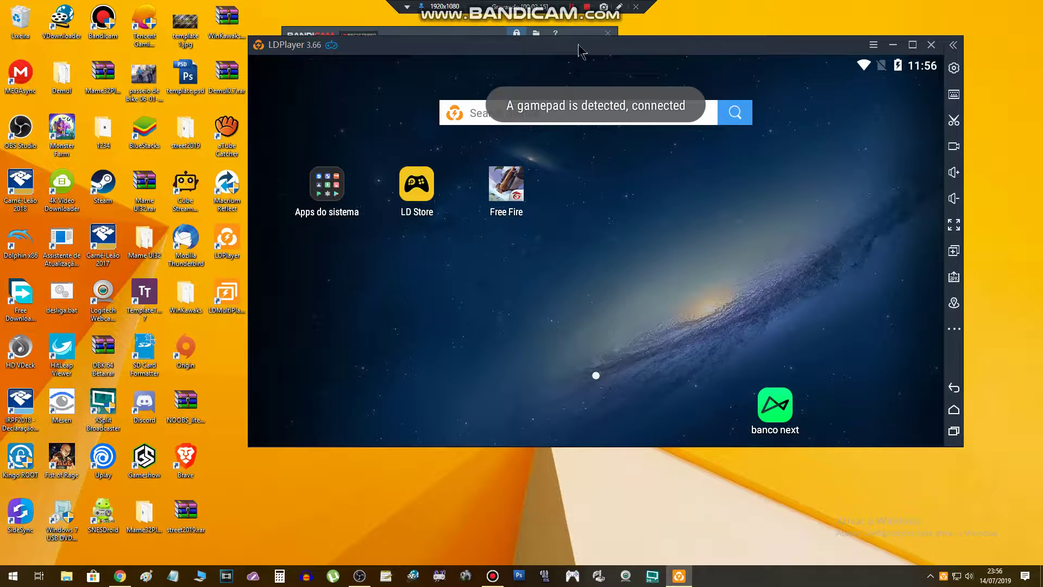
- Open the 'Apps do sistema' folder on the LDPlayer home screen and launch Play Store
{"action": "left_click_drag", "start_coordinate": [532, 49], "coordinate": [464, 40]}
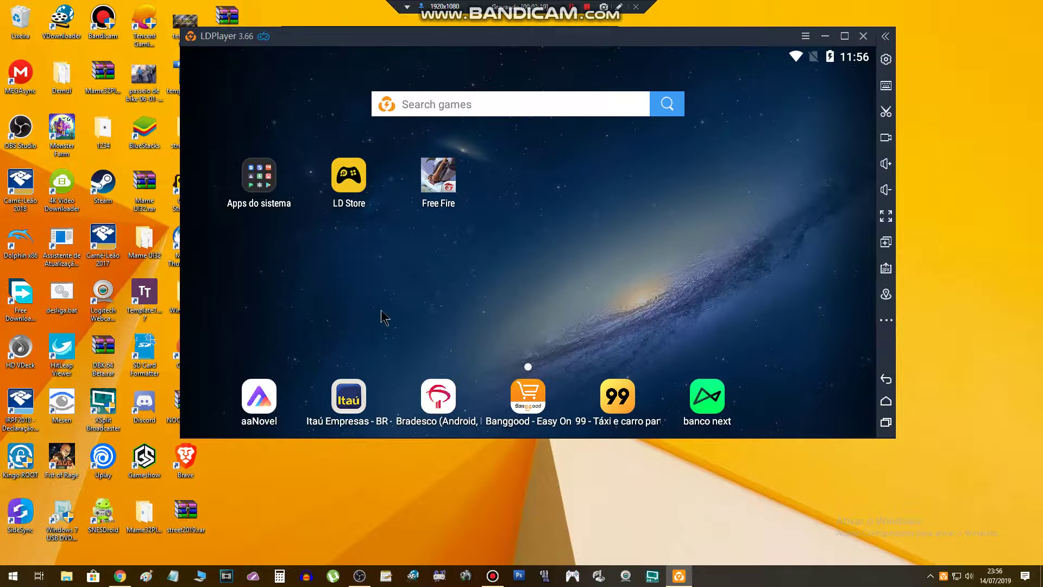
{"action": "left_click", "coordinate": [260, 180]}
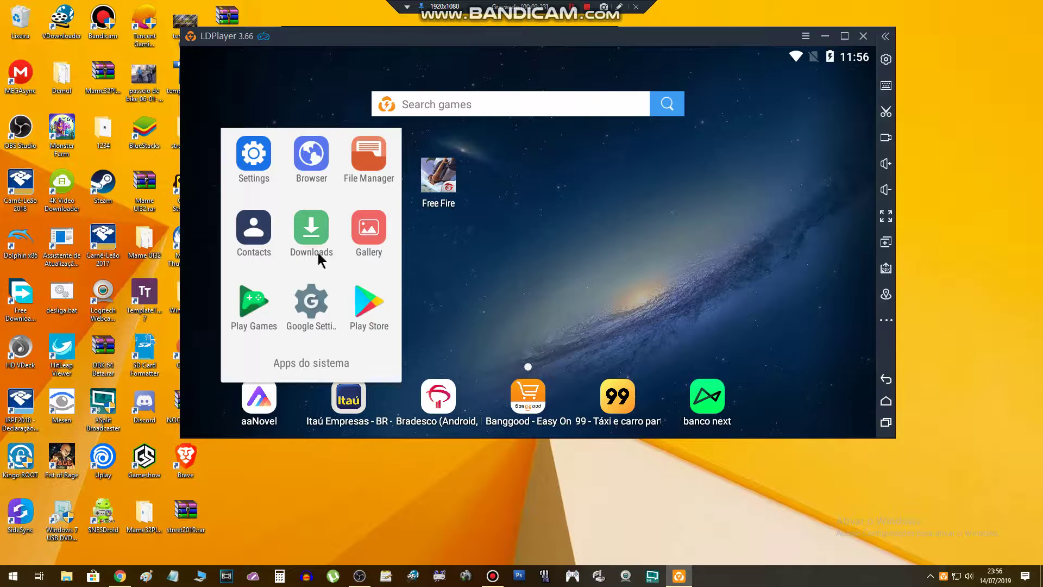
{"action": "left_click", "coordinate": [510, 263]}
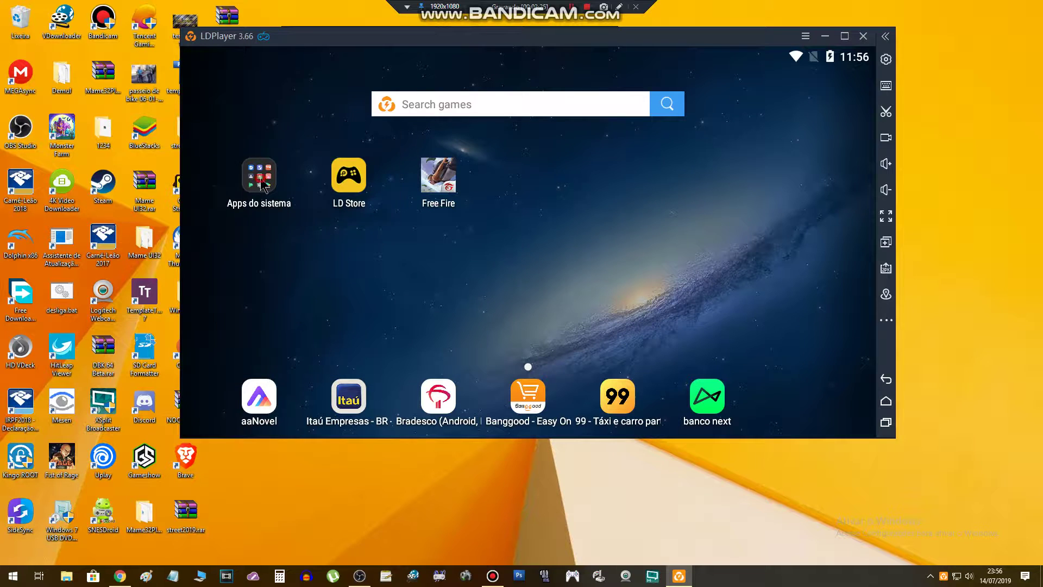
{"action": "left_click", "coordinate": [261, 182]}
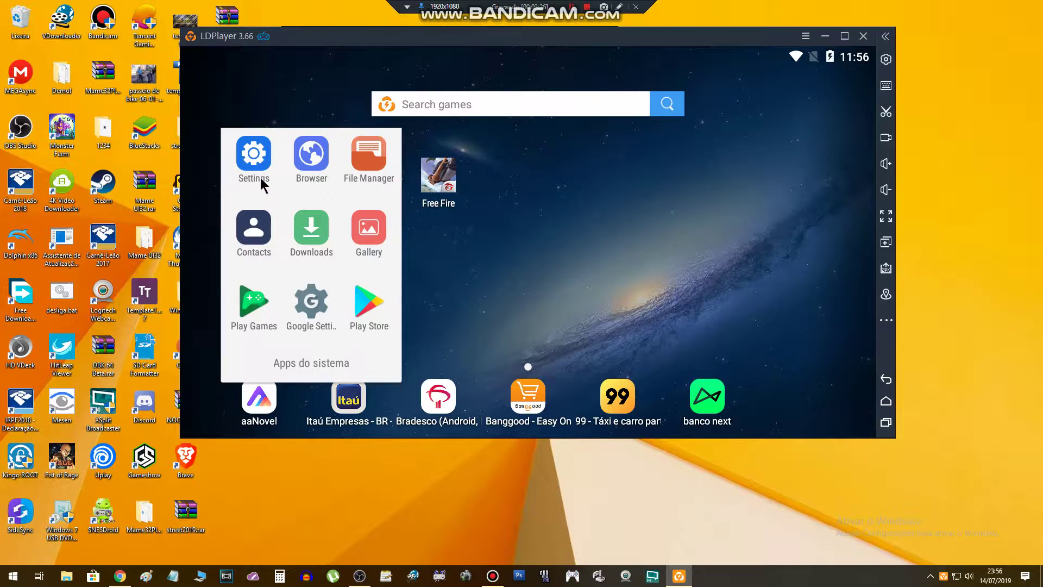
{"action": "left_click", "coordinate": [374, 309]}
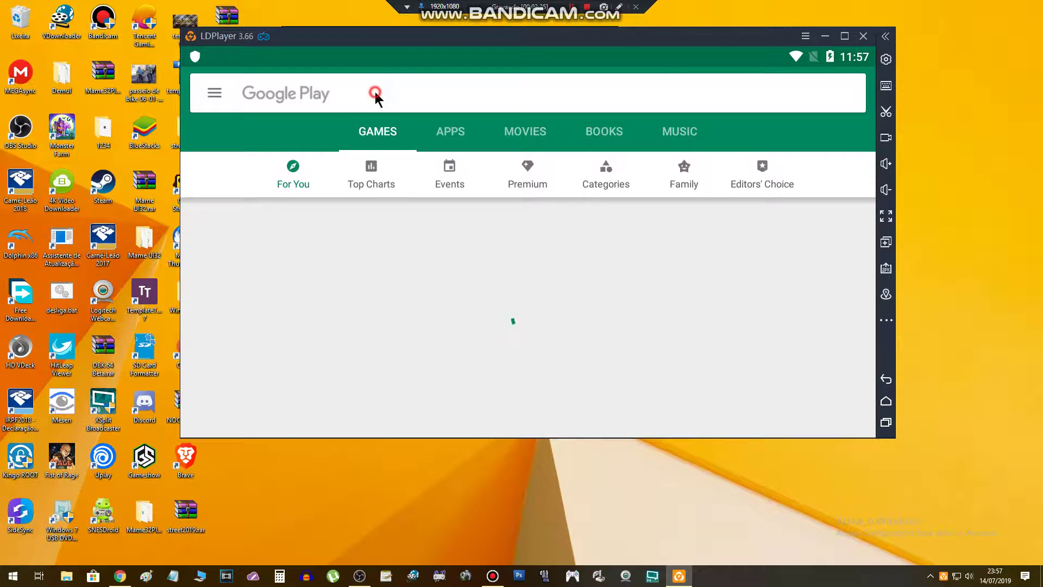
{"action": "left_click", "coordinate": [331, 96]}
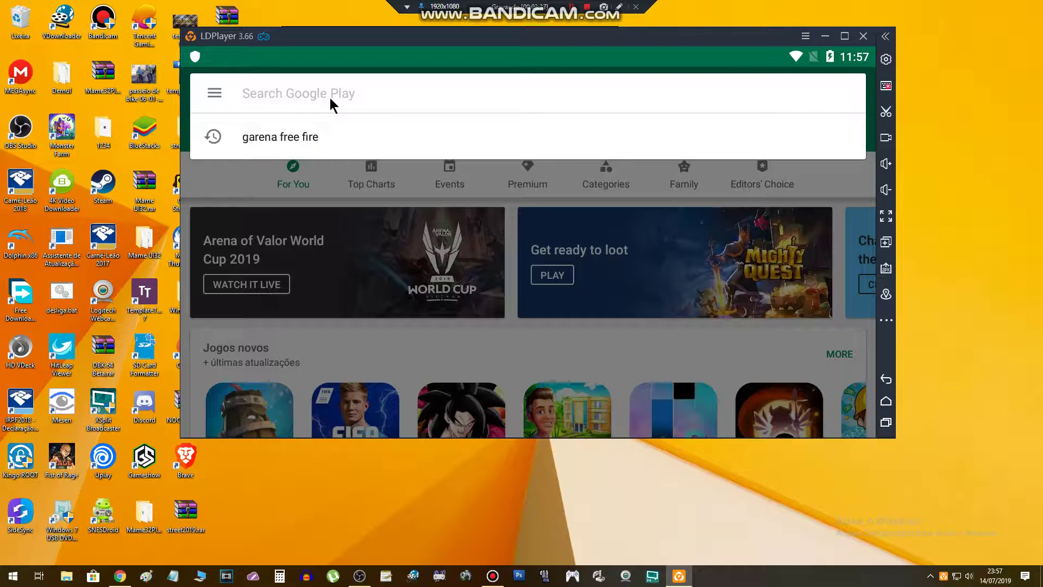
{"action": "type", "text": "free "}
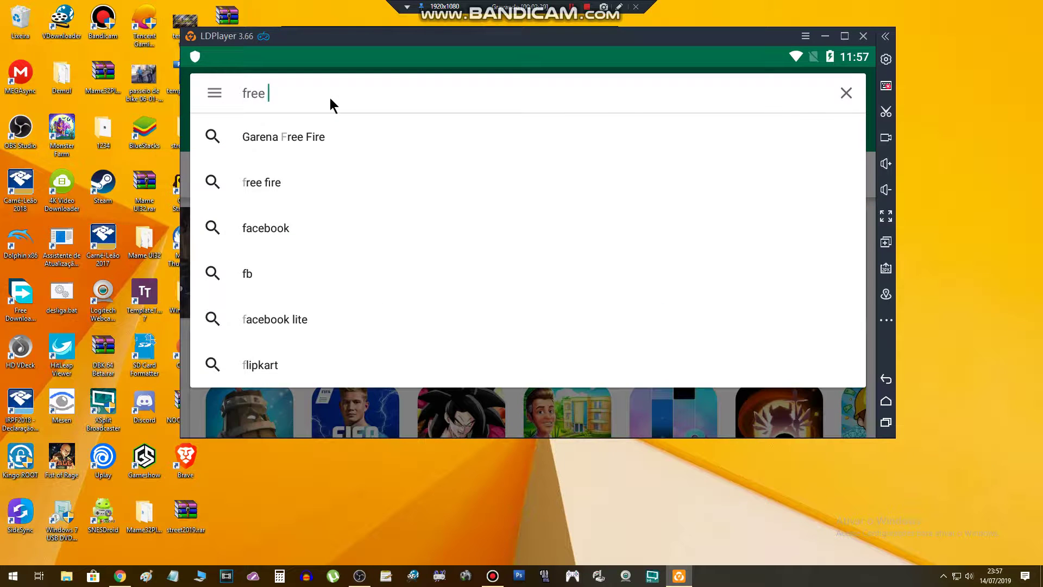
{"action": "type", "text": "fiore"}
{"action": "key", "text": "BackSpace"}
{"action": "key", "text": "BackSpace"}
{"action": "key", "text": "BackSpace"}
{"action": "type", "text": "re"}
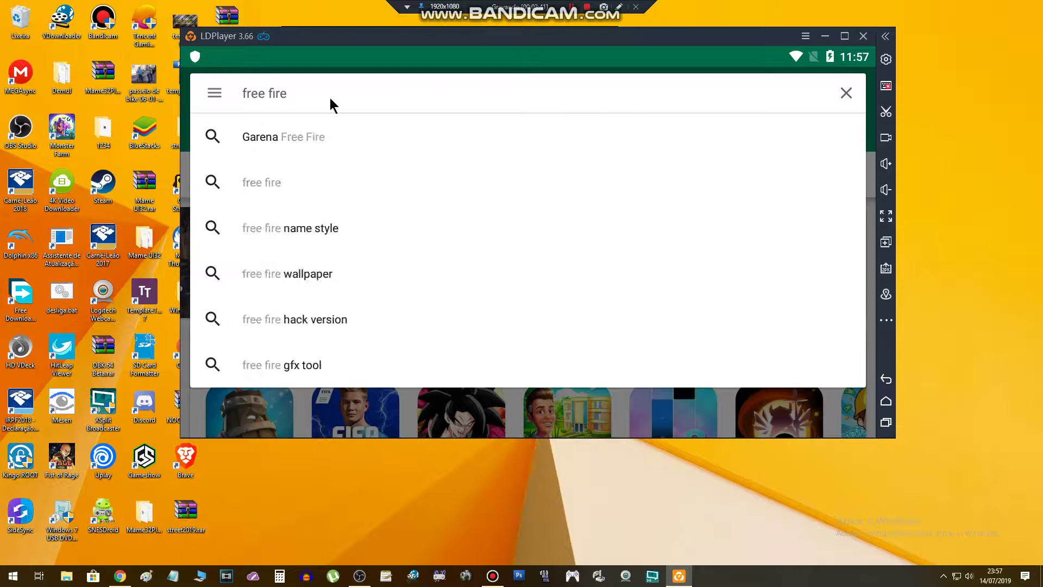
{"action": "key", "text": "Return"}
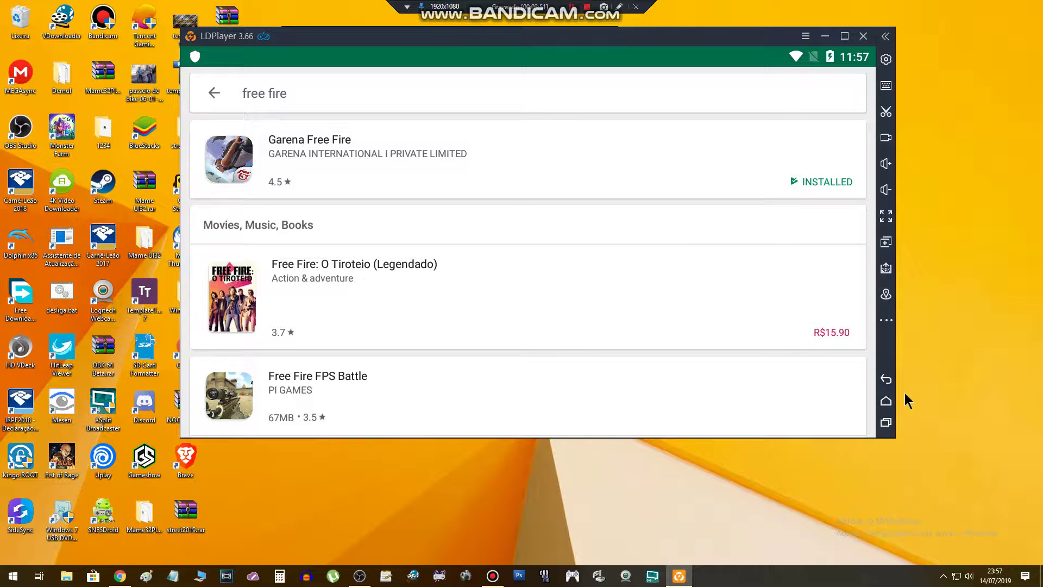
{"action": "left_click", "coordinate": [886, 379]}
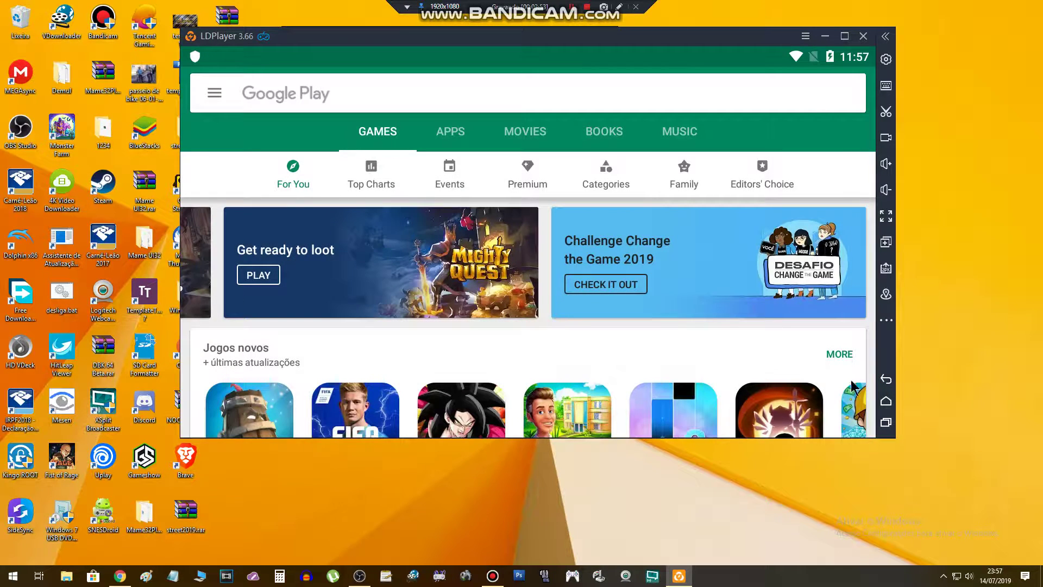
- Back out of Google Play, launch Free Fire, and confirm the keyboard mapping tips
{"action": "left_click", "coordinate": [884, 383]}
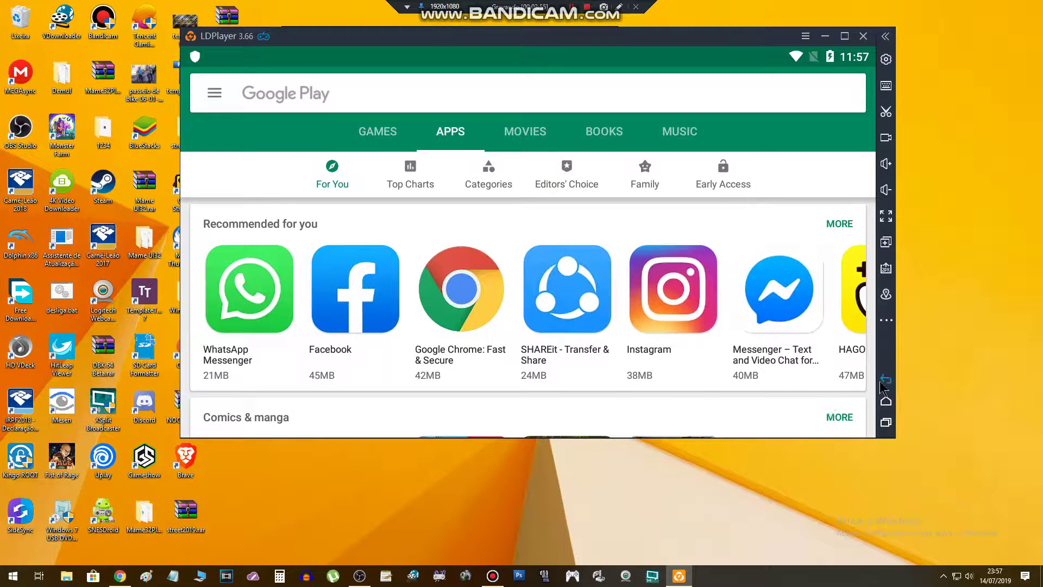
{"action": "left_click", "coordinate": [884, 383]}
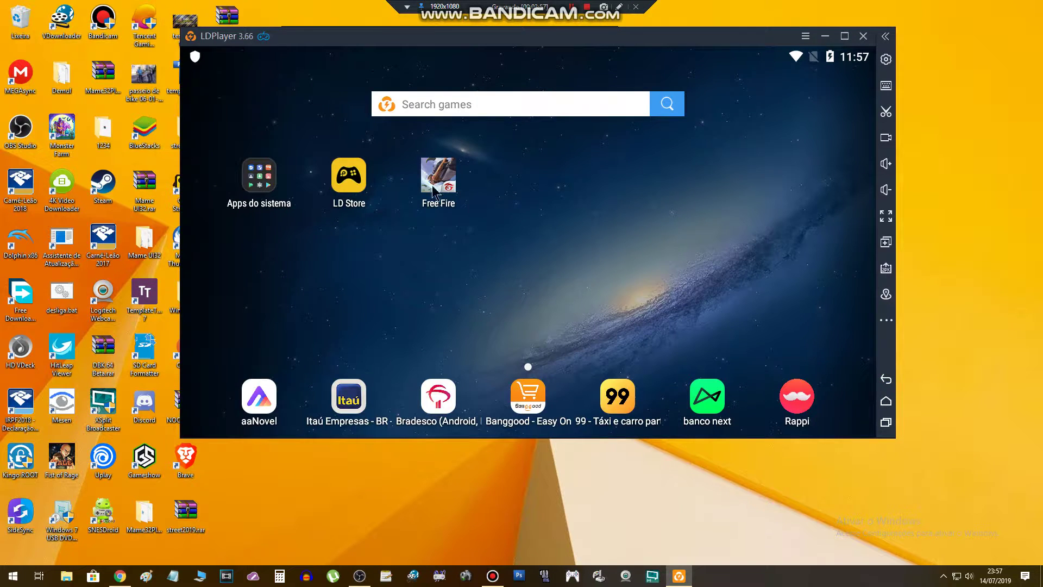
{"action": "left_click", "coordinate": [435, 188]}
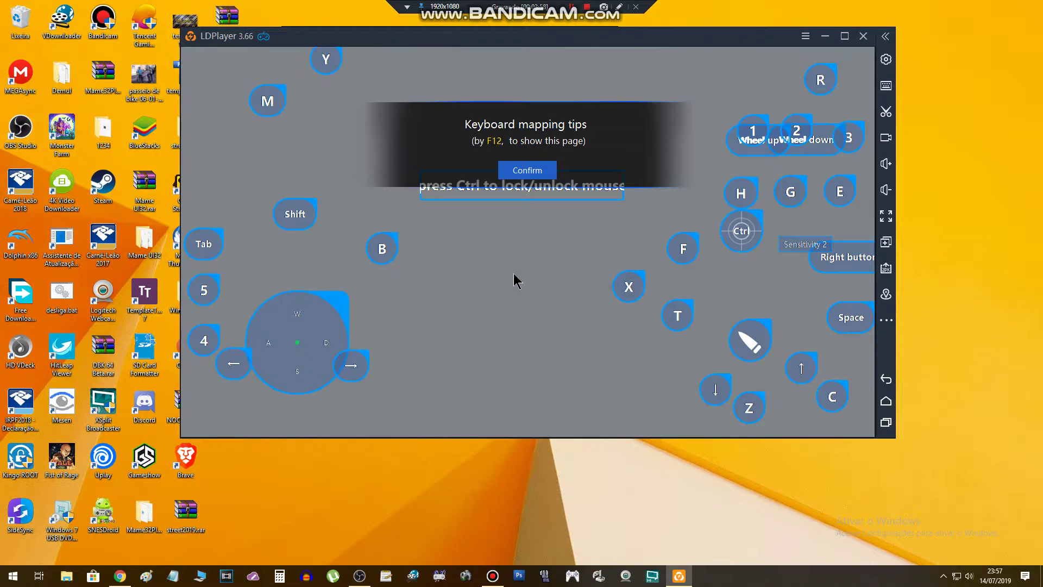
{"action": "left_click", "coordinate": [527, 170]}
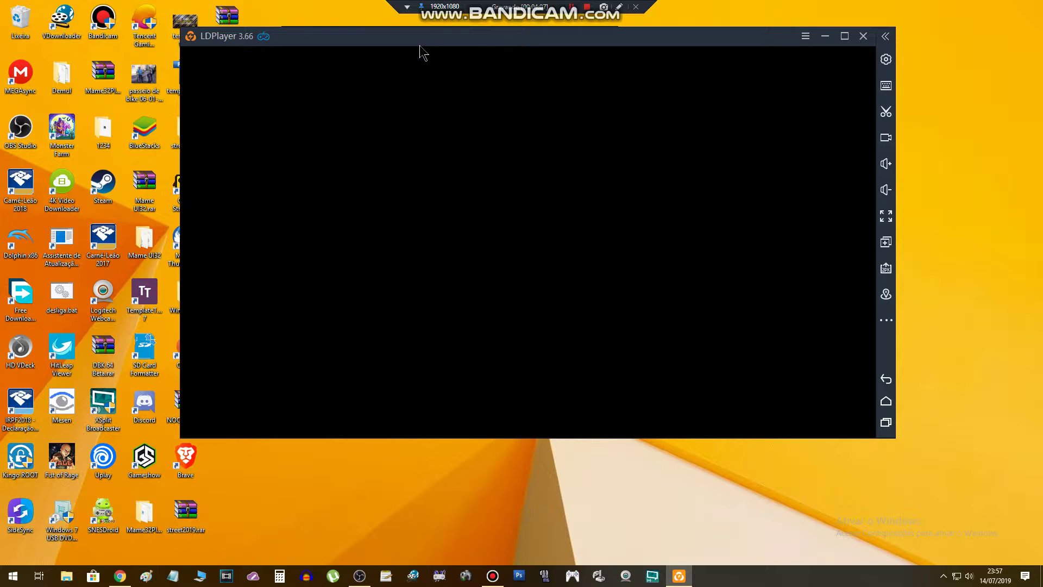
{"action": "left_click_drag", "start_coordinate": [408, 41], "coordinate": [445, 44]}
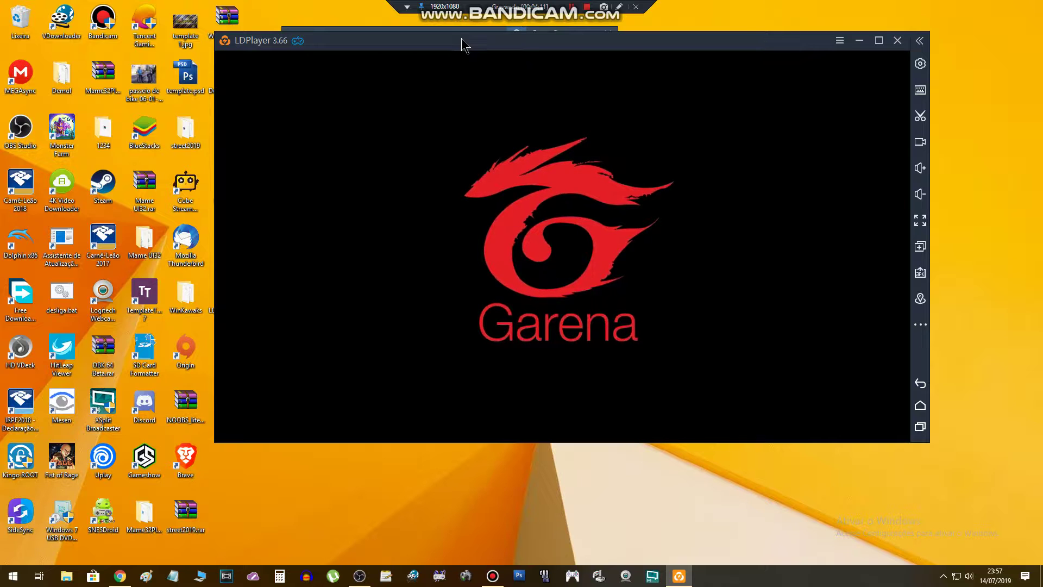
{"action": "left_click_drag", "start_coordinate": [461, 46], "coordinate": [482, 52]}
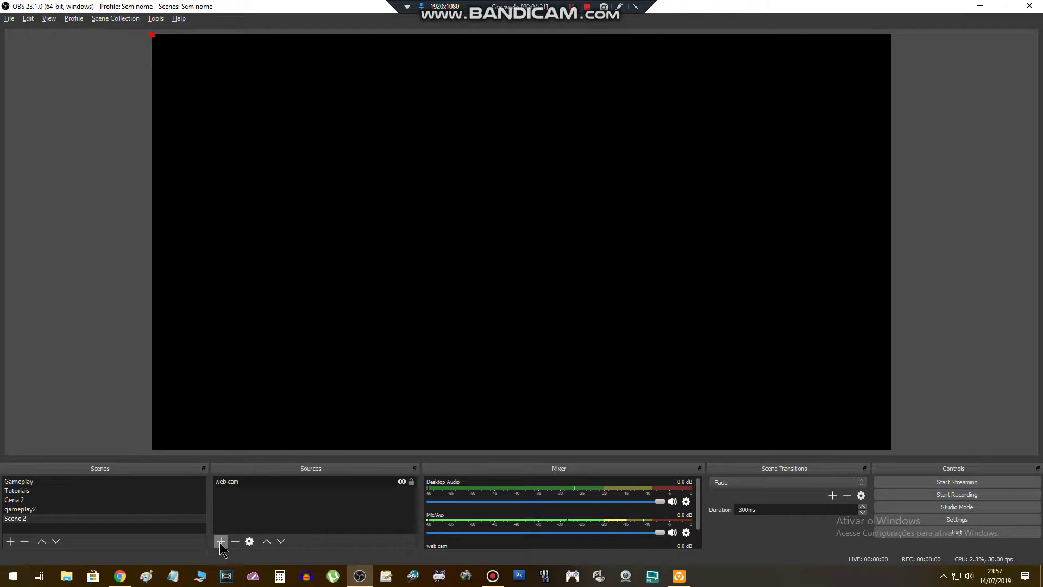
- Add a new Window Capture source named 'free fire' to Scene 2
{"action": "left_click", "coordinate": [221, 541]}
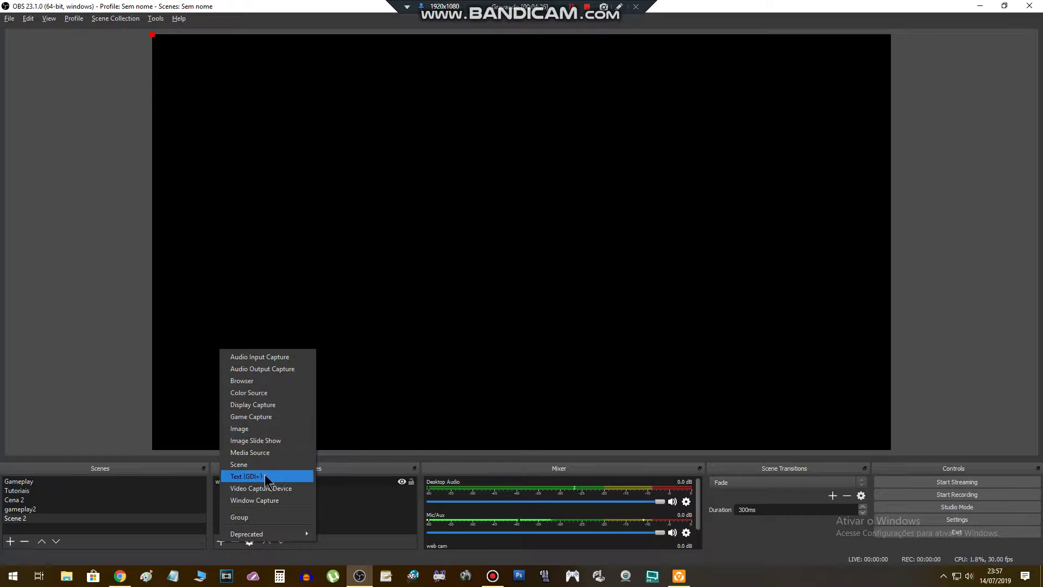
{"action": "left_click", "coordinate": [280, 501]}
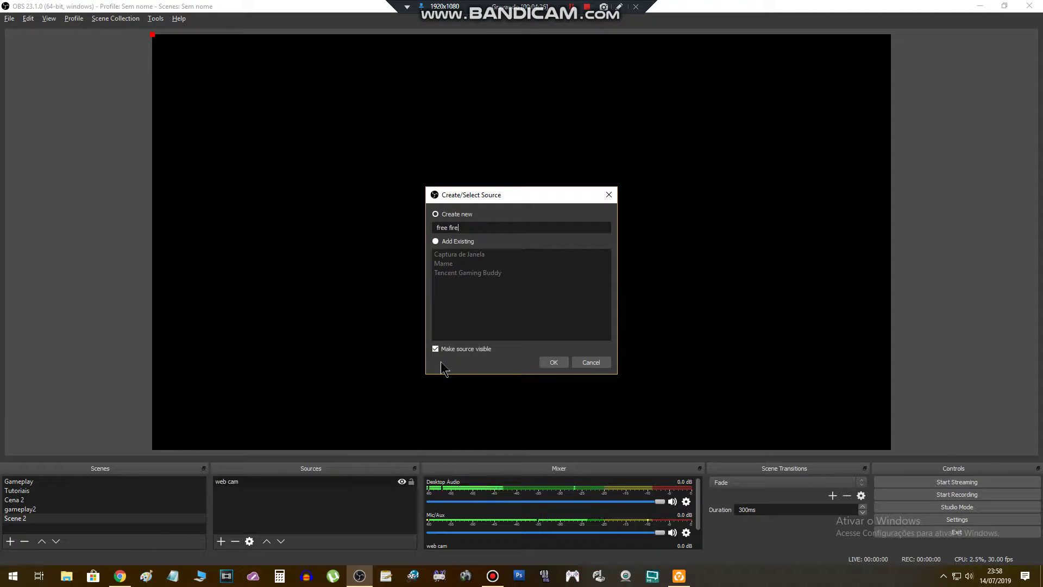
{"action": "left_click", "coordinate": [559, 363]}
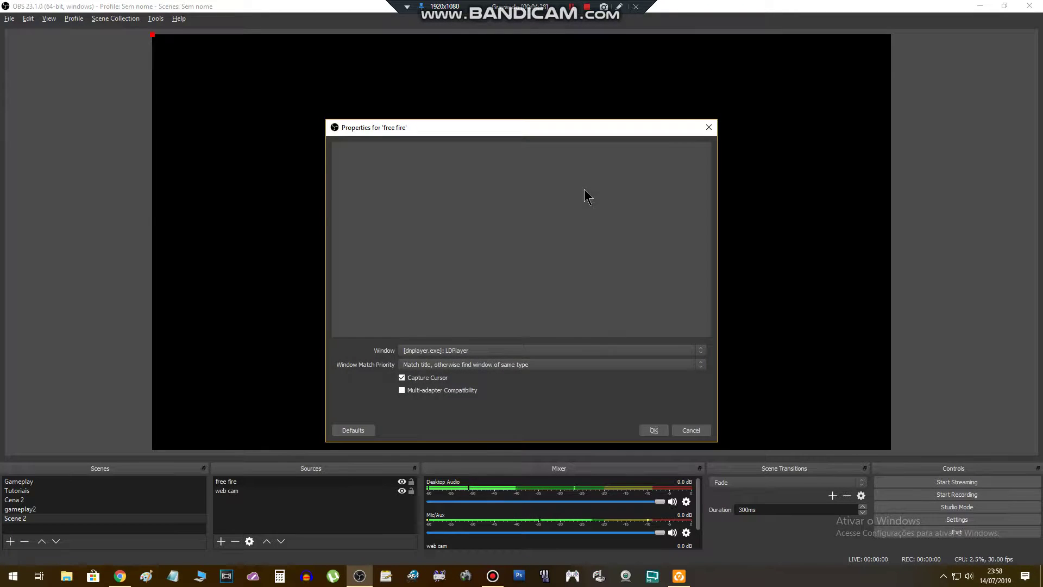
- Capture the LDPlayer window, then move and enlarge the capture in the preview
{"action": "left_click_drag", "start_coordinate": [482, 127], "coordinate": [397, 95]}
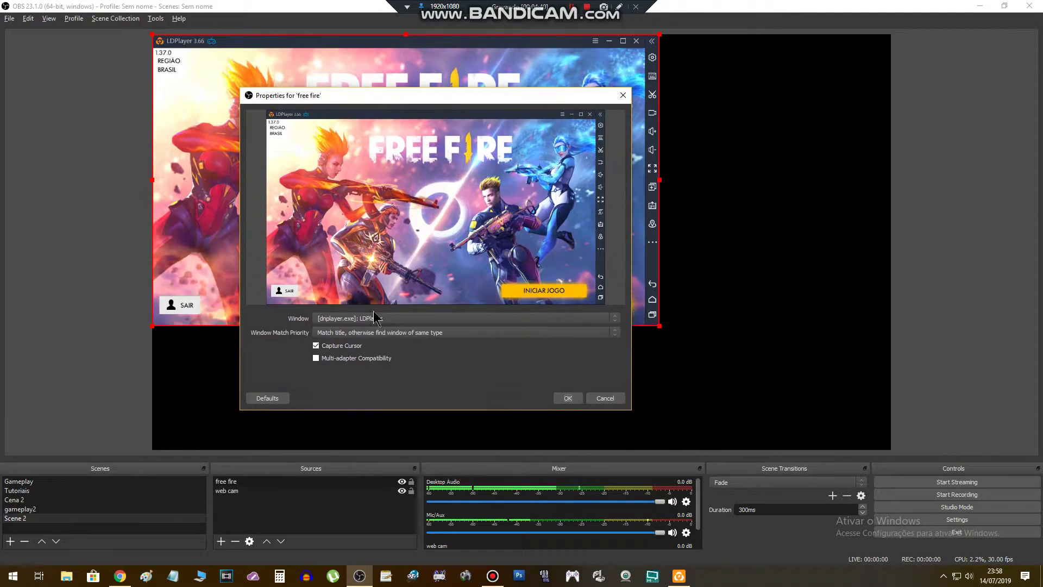
{"action": "left_click", "coordinate": [396, 318]}
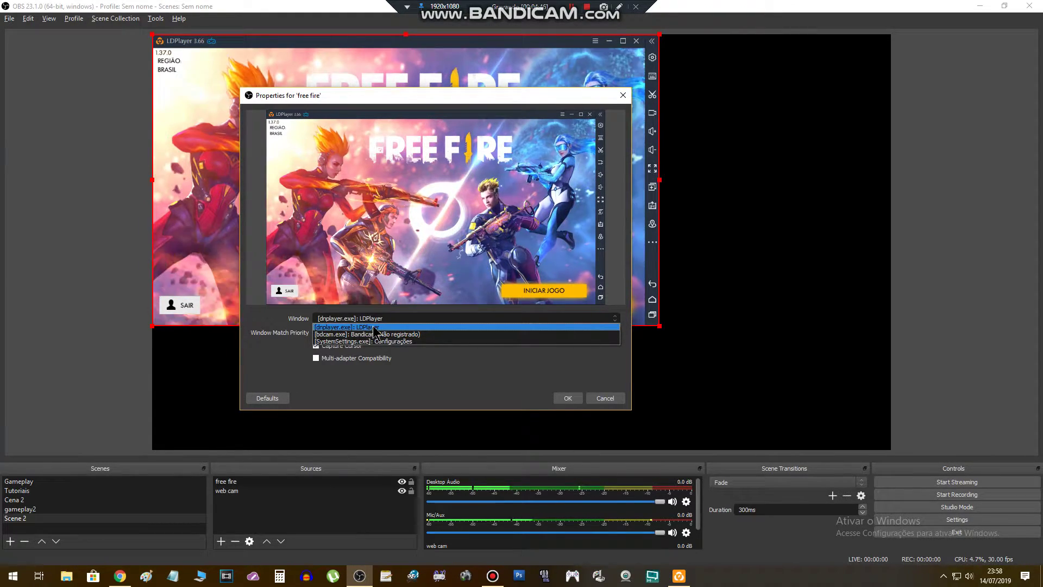
{"action": "left_click", "coordinate": [389, 327]}
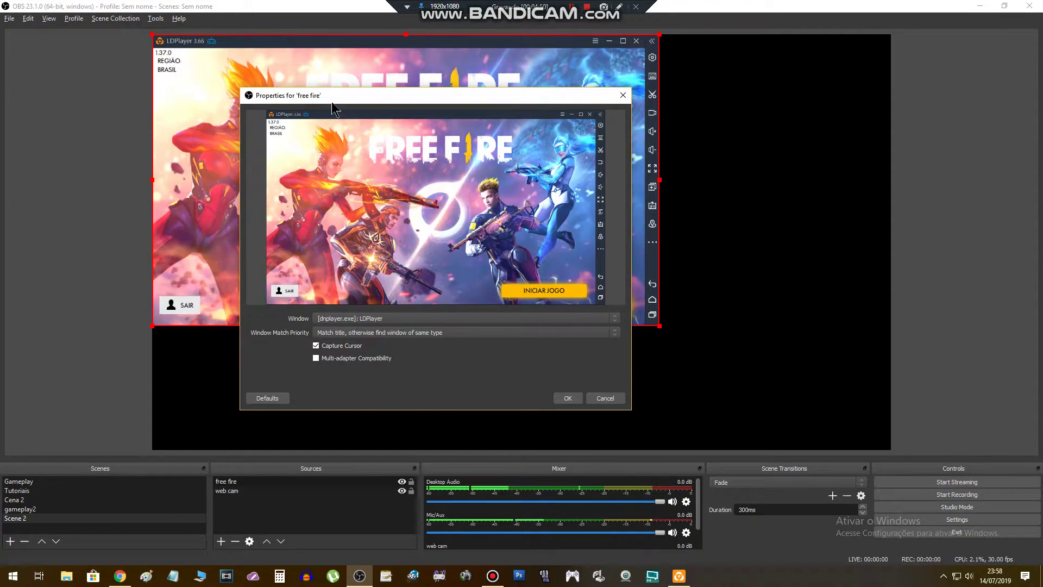
{"action": "left_click_drag", "start_coordinate": [332, 99], "coordinate": [267, 83]}
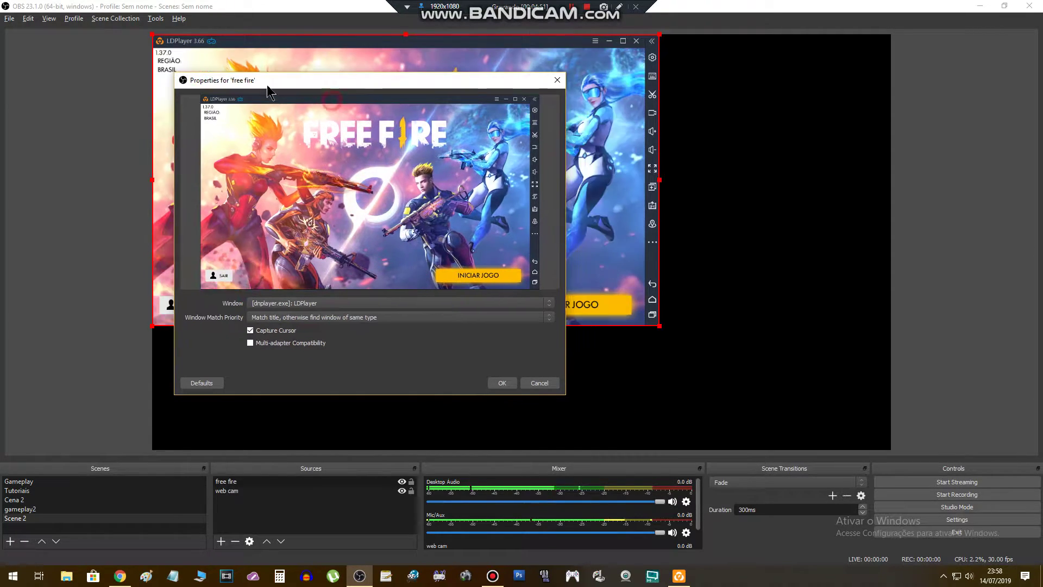
{"action": "left_click", "coordinate": [501, 382]}
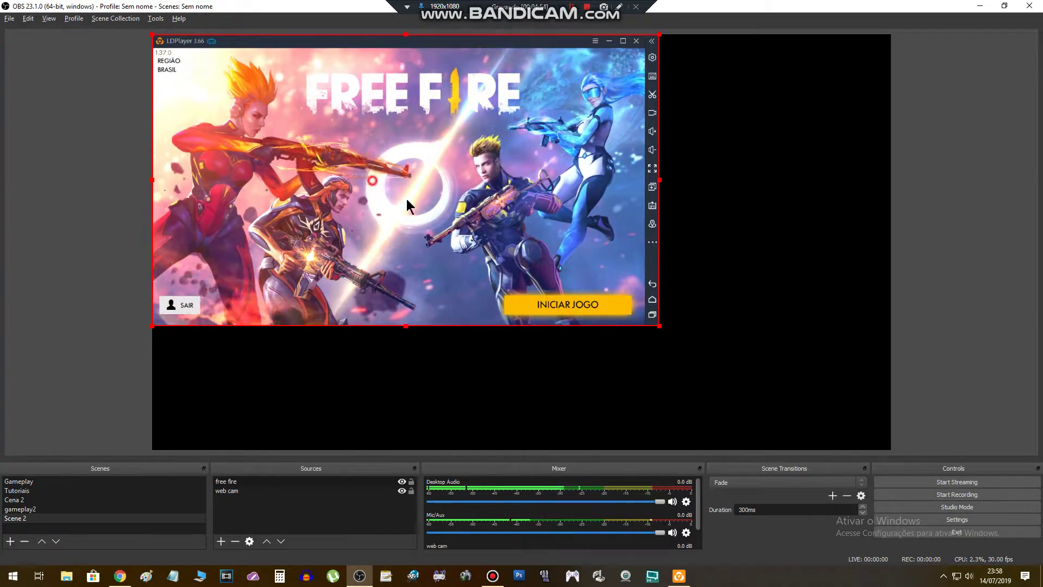
{"action": "left_click_drag", "start_coordinate": [387, 222], "coordinate": [376, 185]}
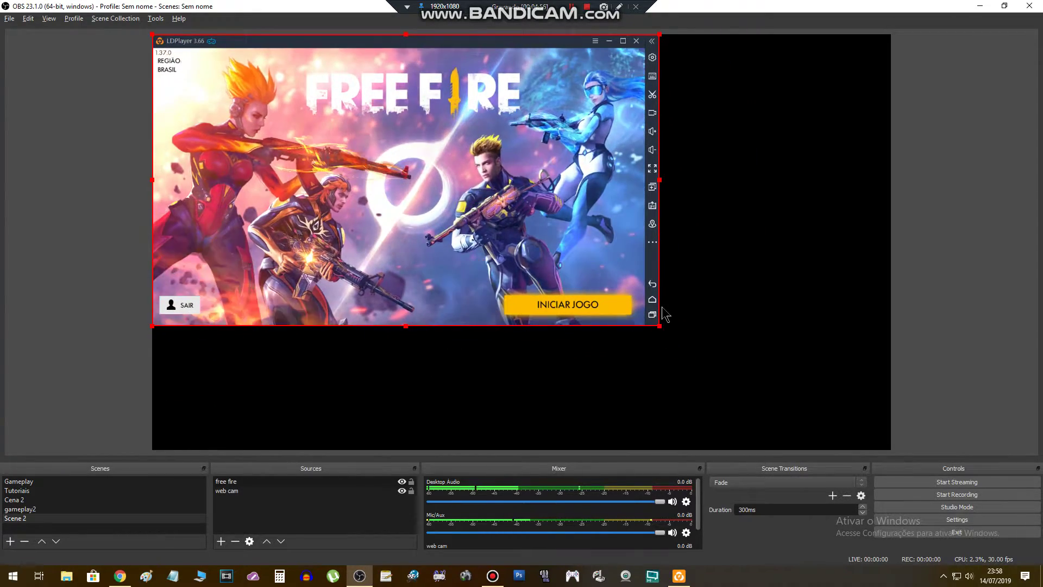
{"action": "mouse_move", "coordinate": [659, 327]}
{"action": "left_mouse_down"}
{"action": "mouse_move", "coordinate": [690, 356]}
{"action": "mouse_move", "coordinate": [664, 342]}
{"action": "mouse_move", "coordinate": [914, 456]}
{"action": "mouse_move", "coordinate": [658, 326]}
{"action": "left_mouse_up"}
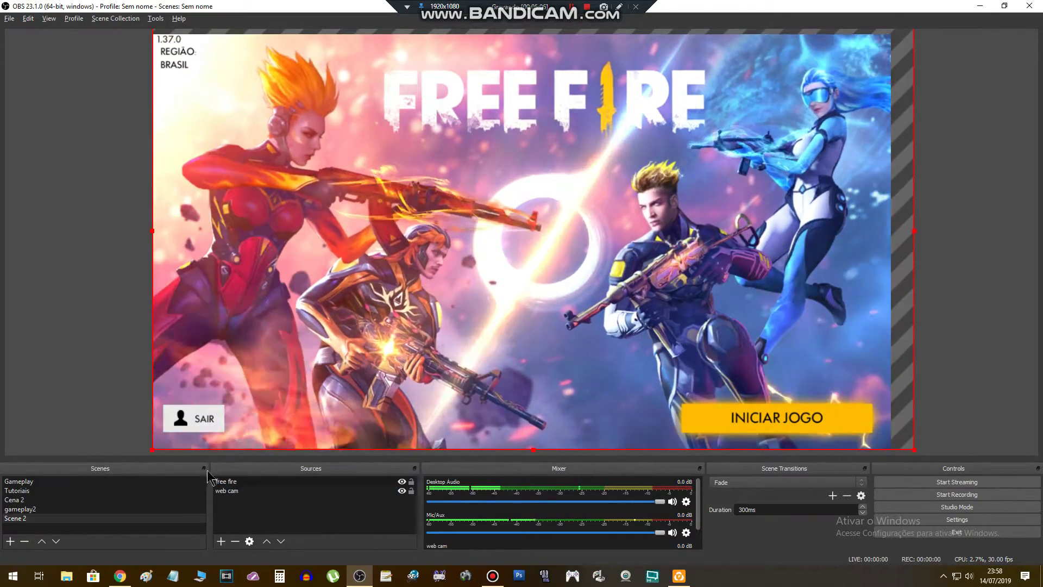
- Move free fire below web cam in Sources, then switch to gameplay2 and back to Scene 2
{"action": "left_click", "coordinate": [235, 491]}
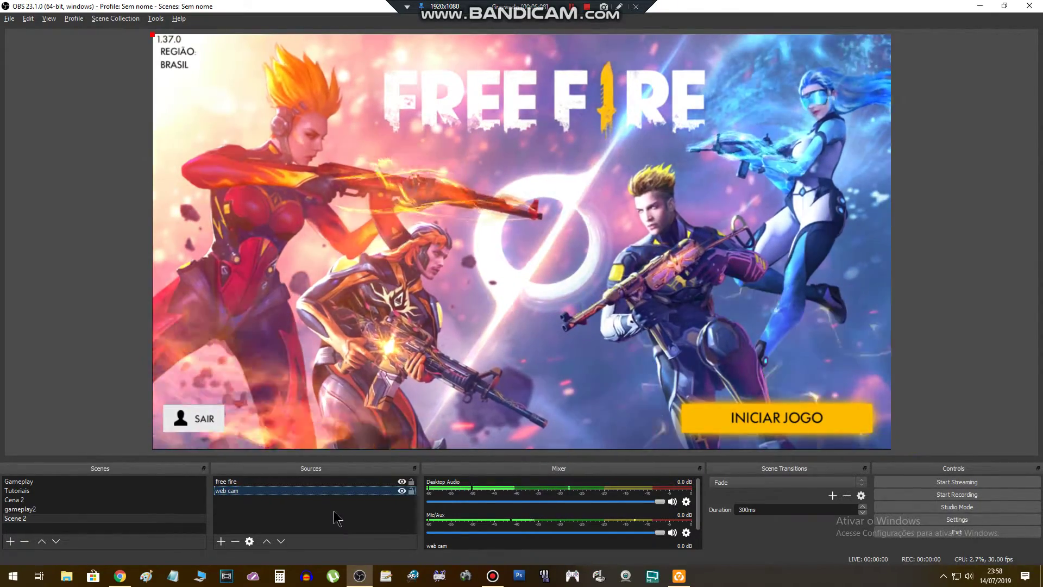
{"action": "left_click", "coordinate": [236, 483]}
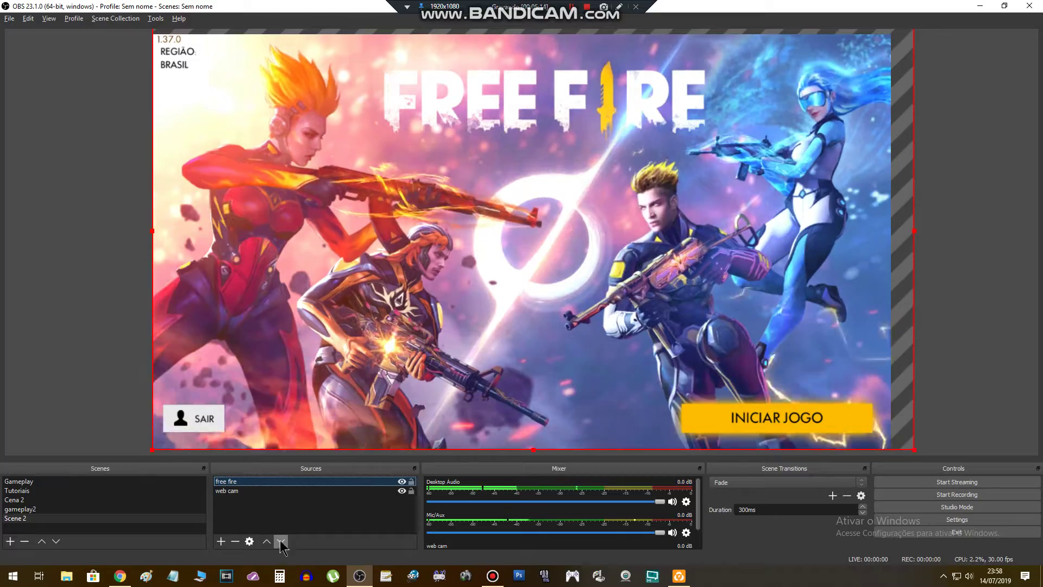
{"action": "left_click", "coordinate": [281, 541]}
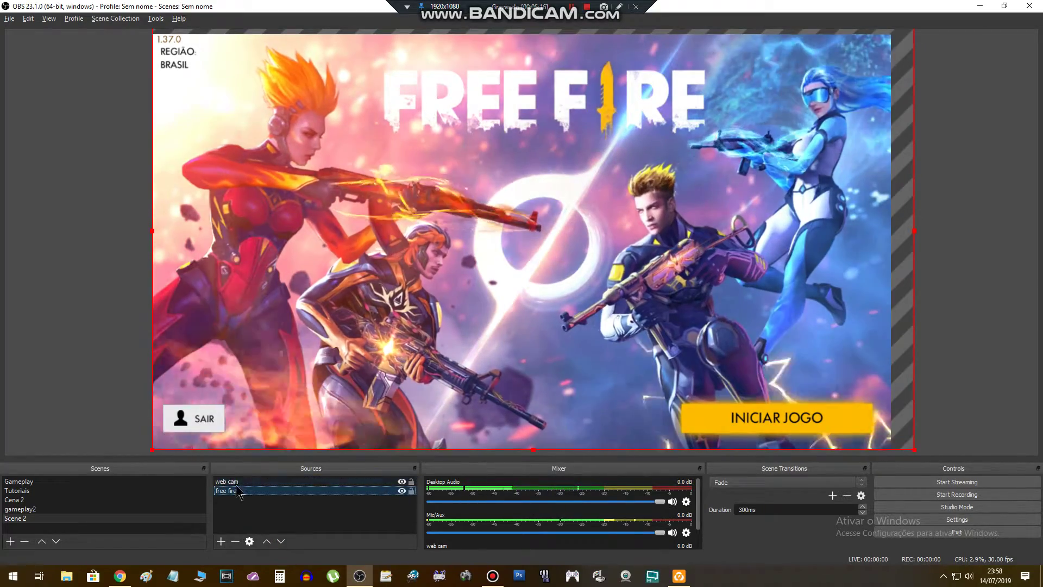
{"action": "left_click", "coordinate": [238, 482]}
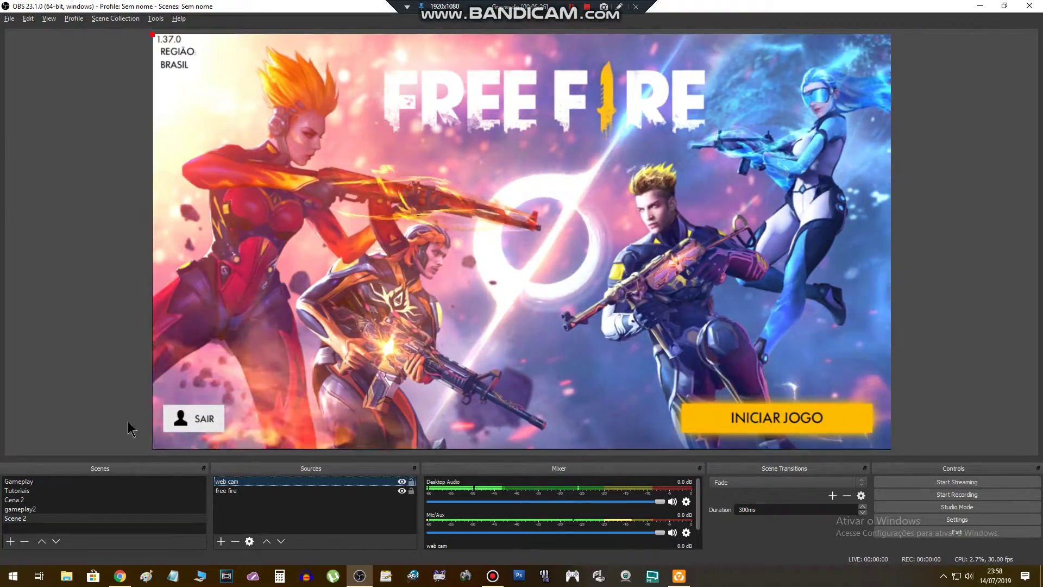
{"action": "left_click", "coordinate": [25, 509]}
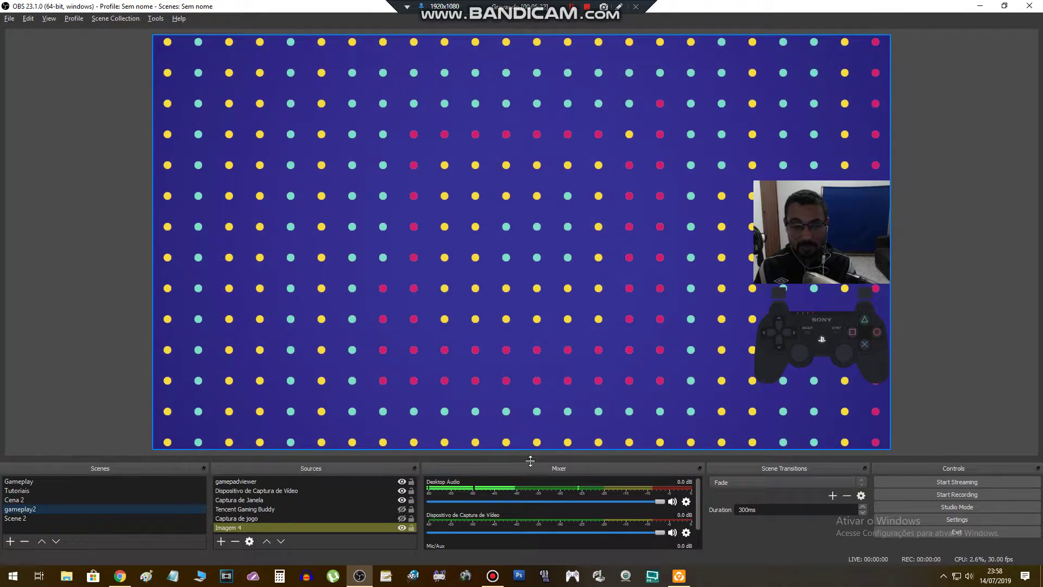
{"action": "left_click", "coordinate": [25, 518]}
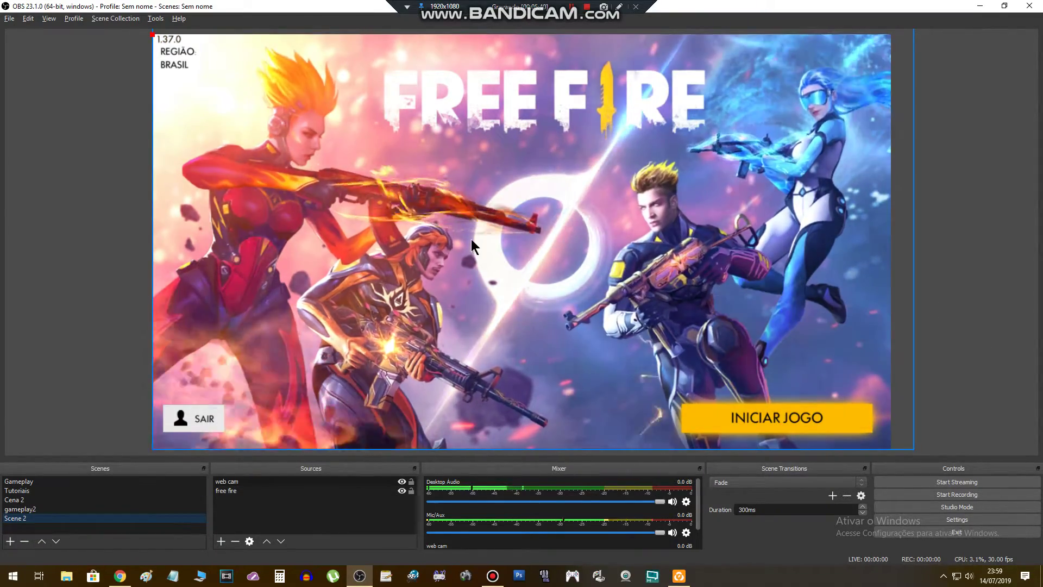
- Record a roughly 13-second test of Scene 2, switching to LDPlayer while it records
{"action": "left_click", "coordinate": [976, 495]}
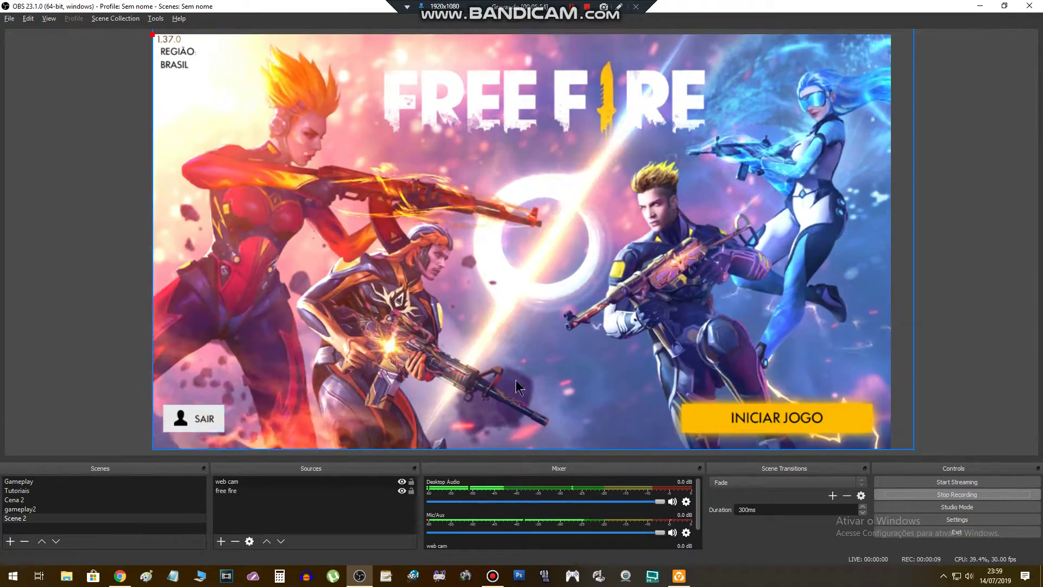
{"action": "left_click", "coordinate": [680, 576]}
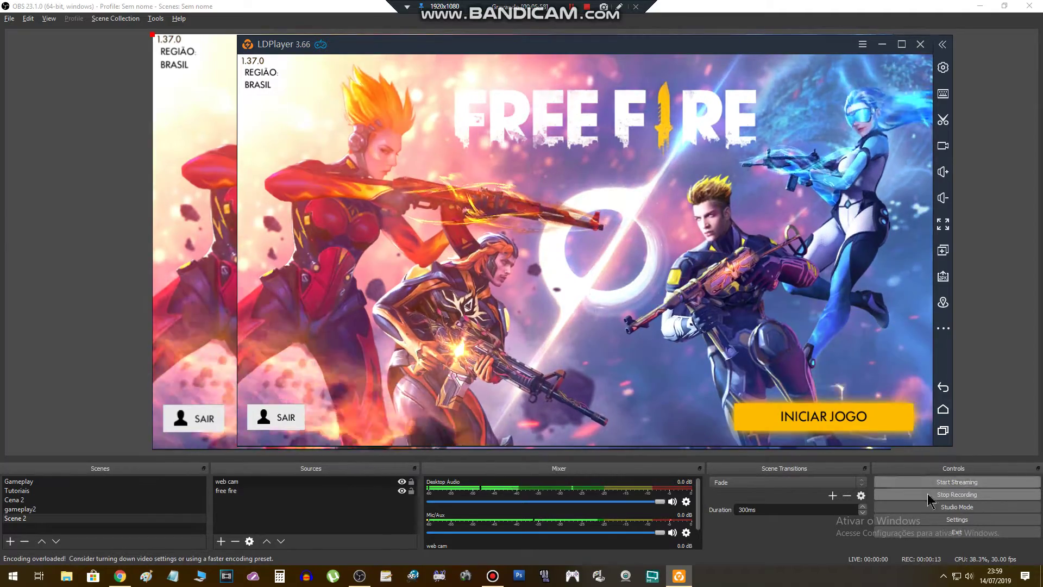
{"action": "left_click", "coordinate": [970, 495]}
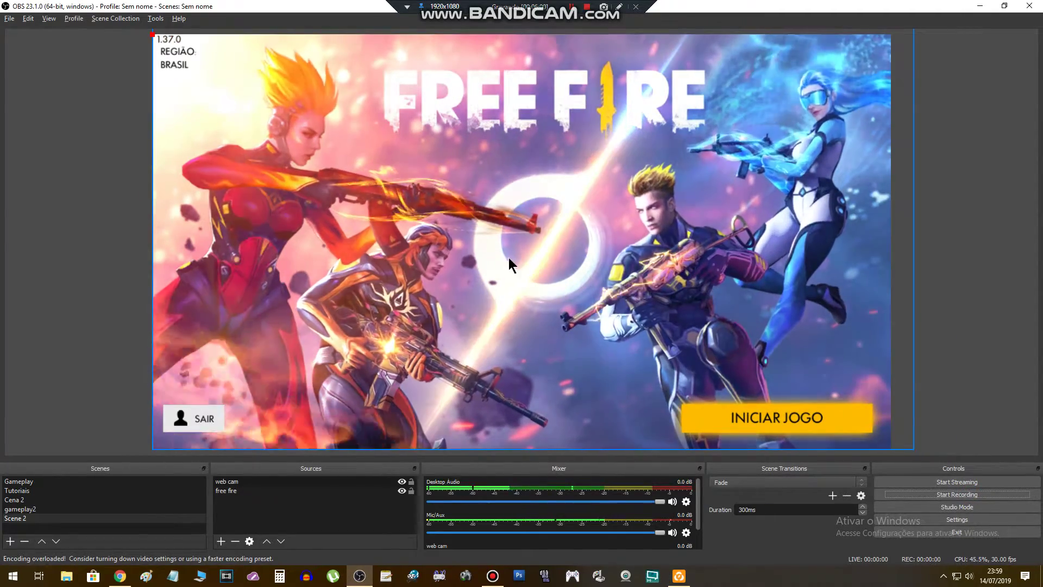
- Minimize OBS, open a maximized File Explorer in the Temp folder and inspect the first video
{"action": "left_click", "coordinate": [981, 6]}
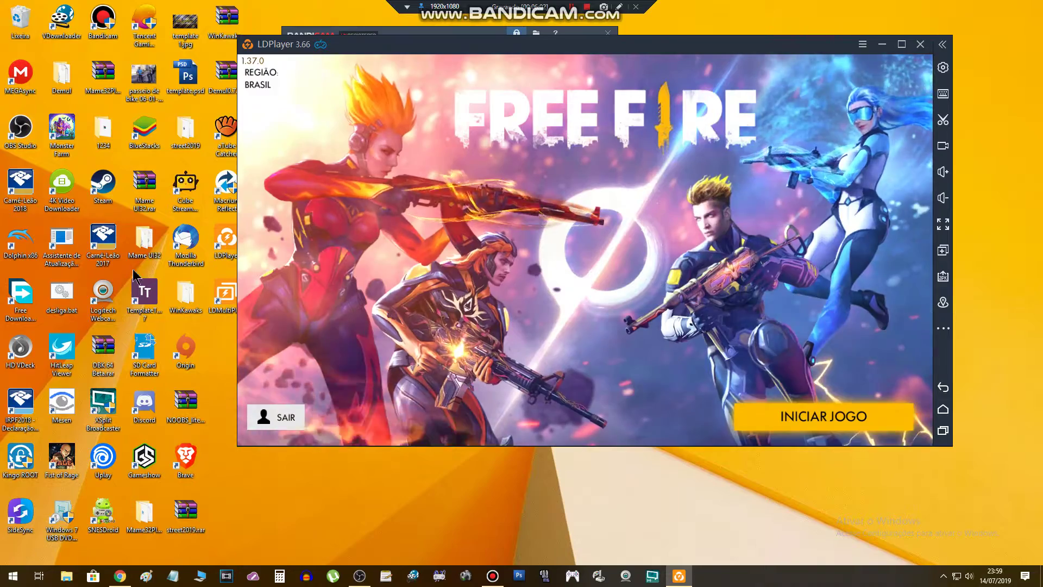
{"action": "left_click", "coordinate": [66, 576]}
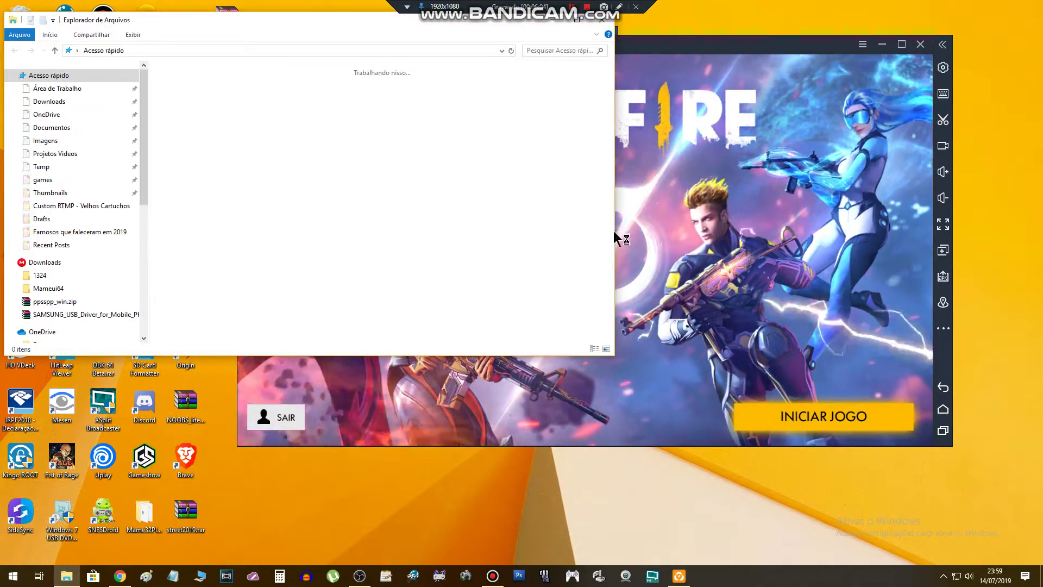
{"action": "left_click", "coordinate": [582, 18]}
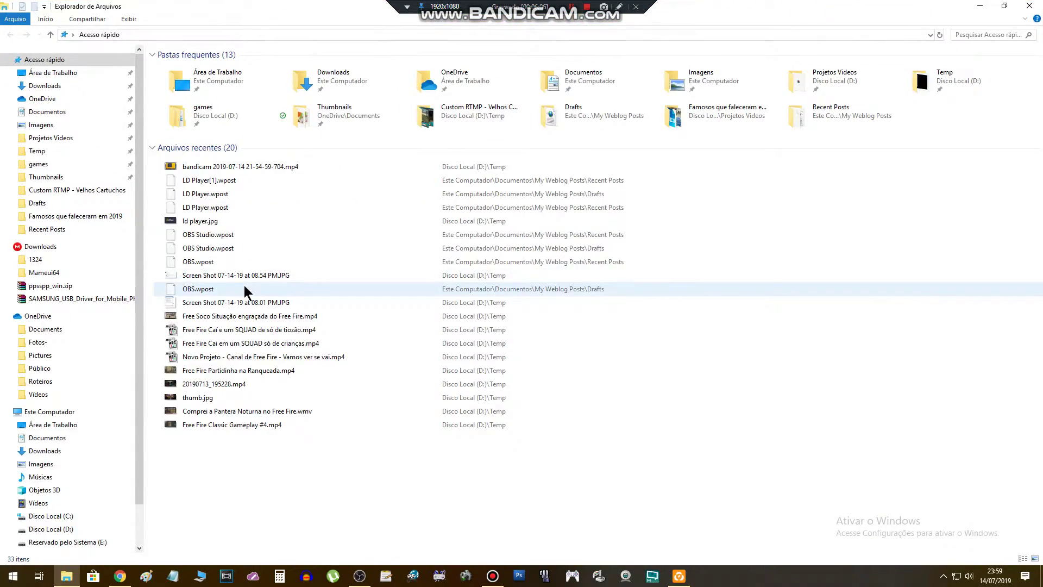
{"action": "left_click", "coordinate": [31, 154]}
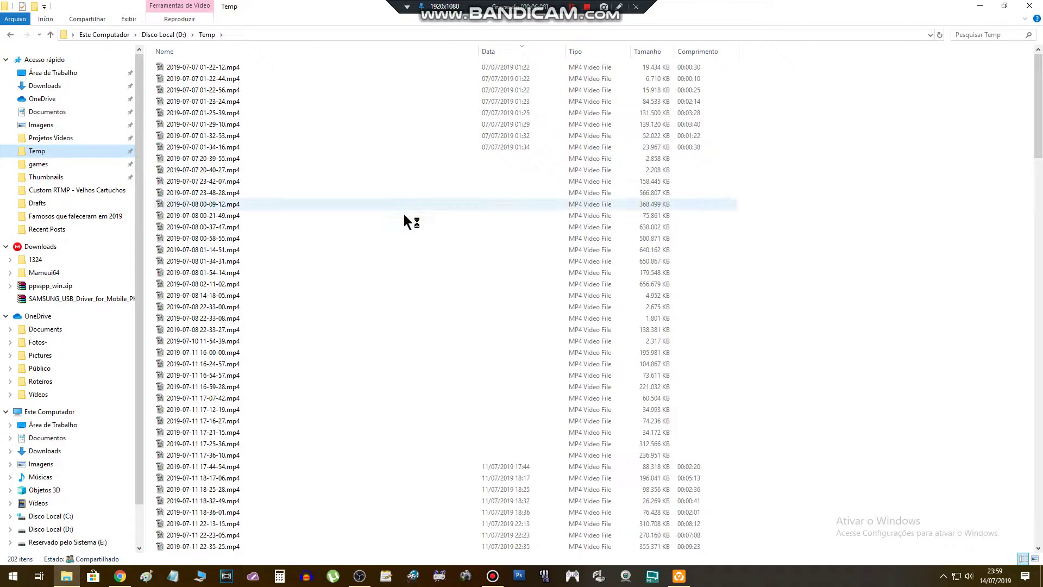
{"action": "left_click", "coordinate": [174, 67]}
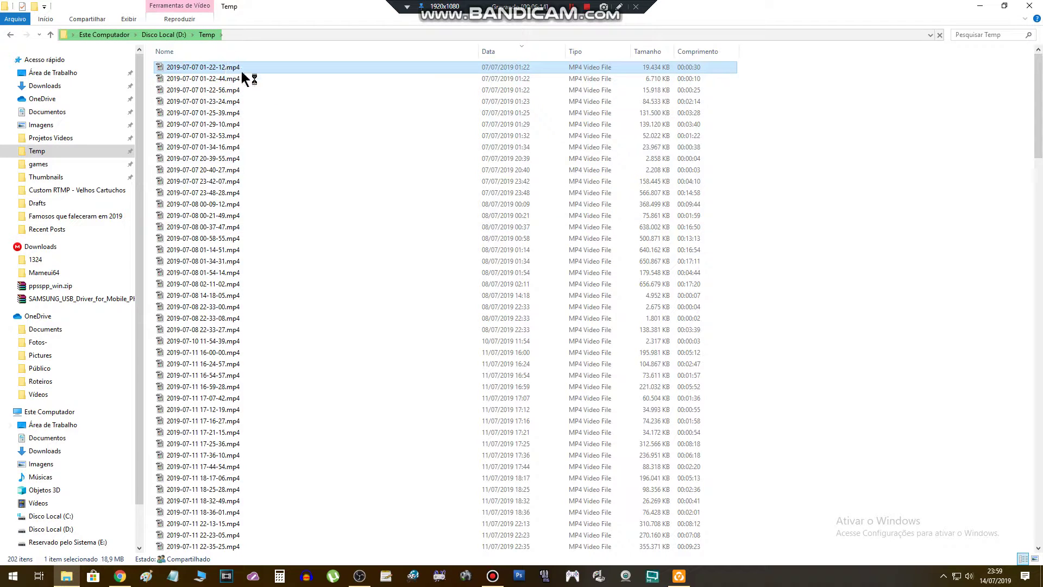
{"action": "key", "text": "shift+F10"}
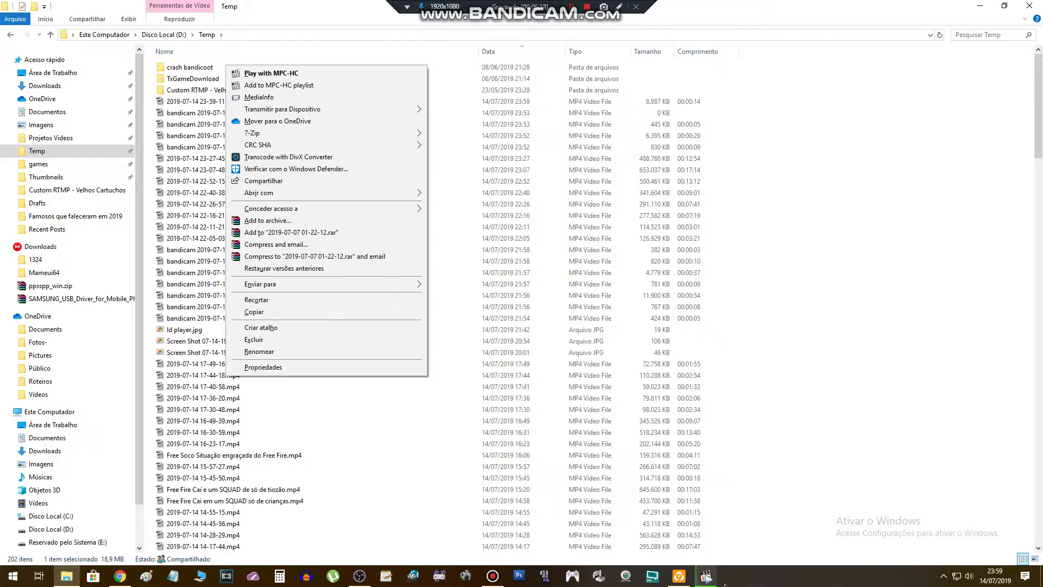
{"action": "left_click", "coordinate": [708, 581]}
{"action": "key", "text": "alt+F4"}
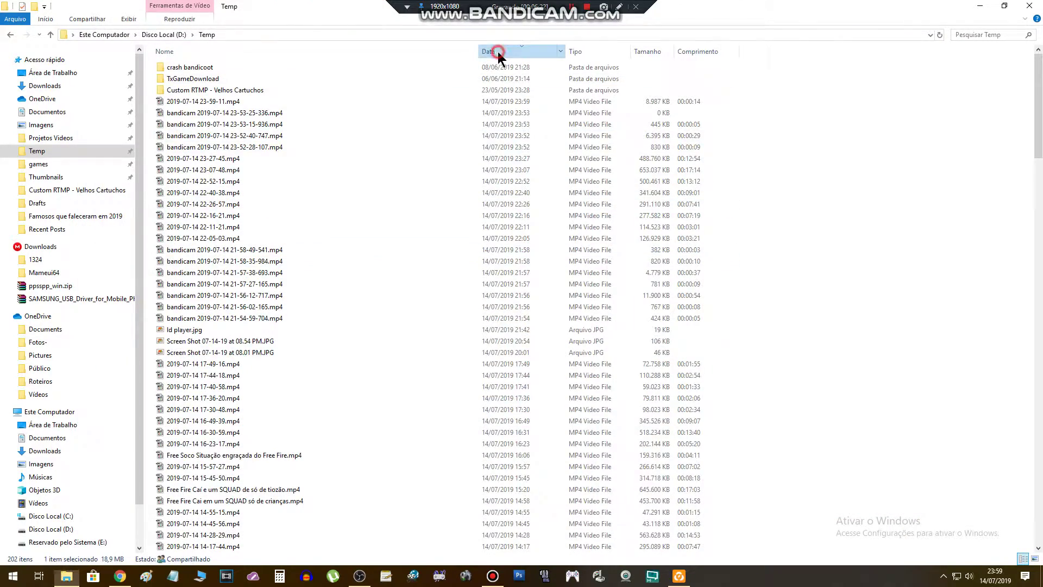
{"action": "left_click", "coordinate": [498, 51]}
{"action": "left_click", "coordinate": [497, 50]}
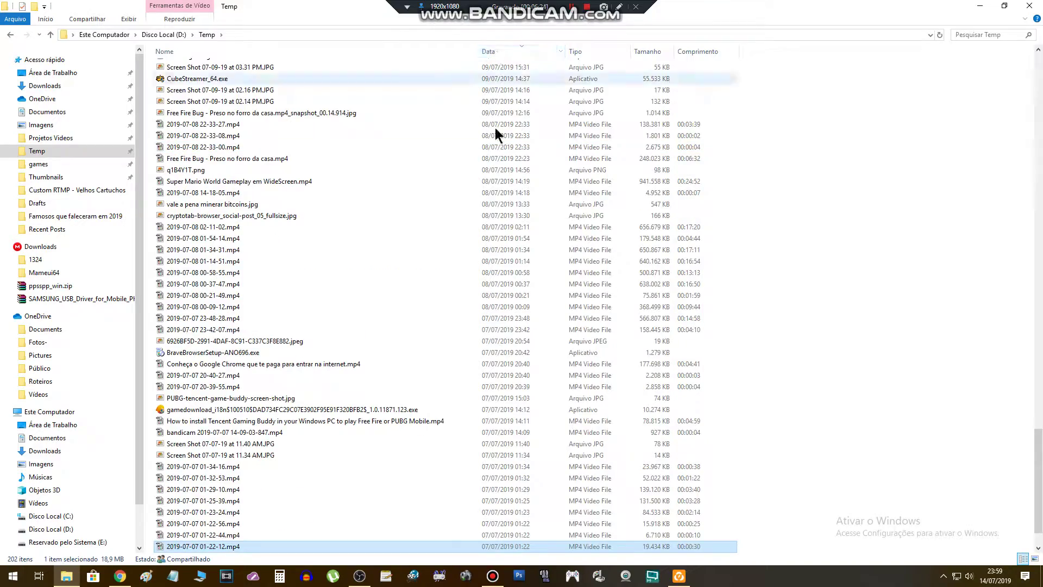
{"action": "scroll", "coordinate": [411, 134], "scroll_direction": "up", "scroll_amount": 20}
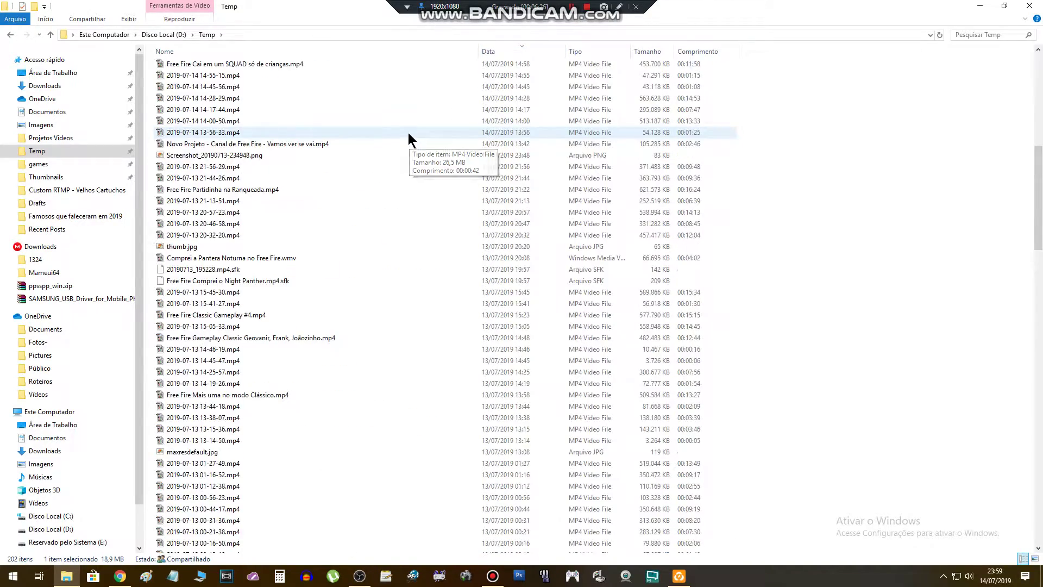
{"action": "scroll", "coordinate": [409, 132], "scroll_direction": "up", "scroll_amount": 13}
{"action": "left_click", "coordinate": [178, 101]}
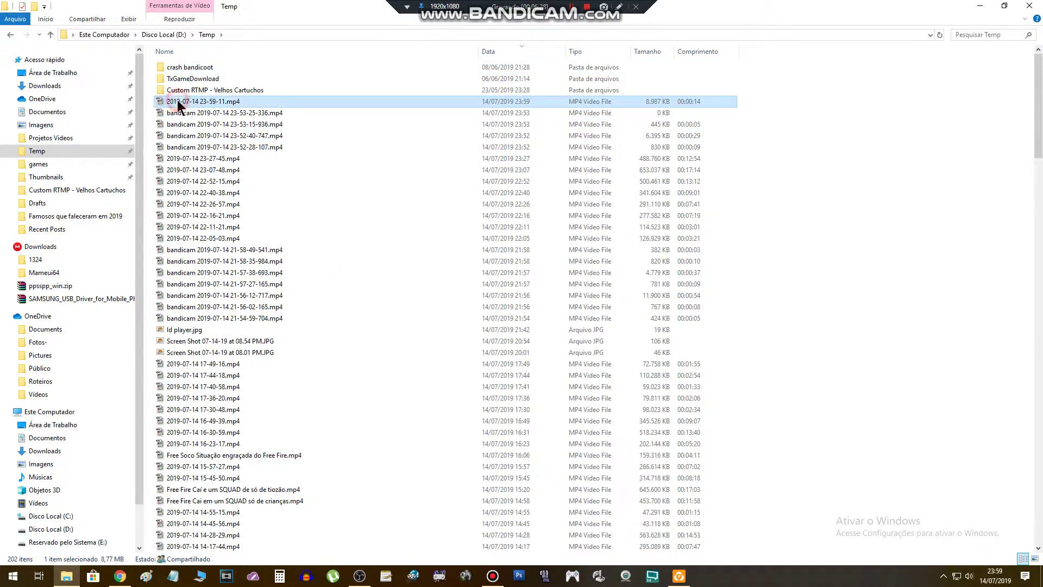
{"action": "double_click", "coordinate": [244, 102]}
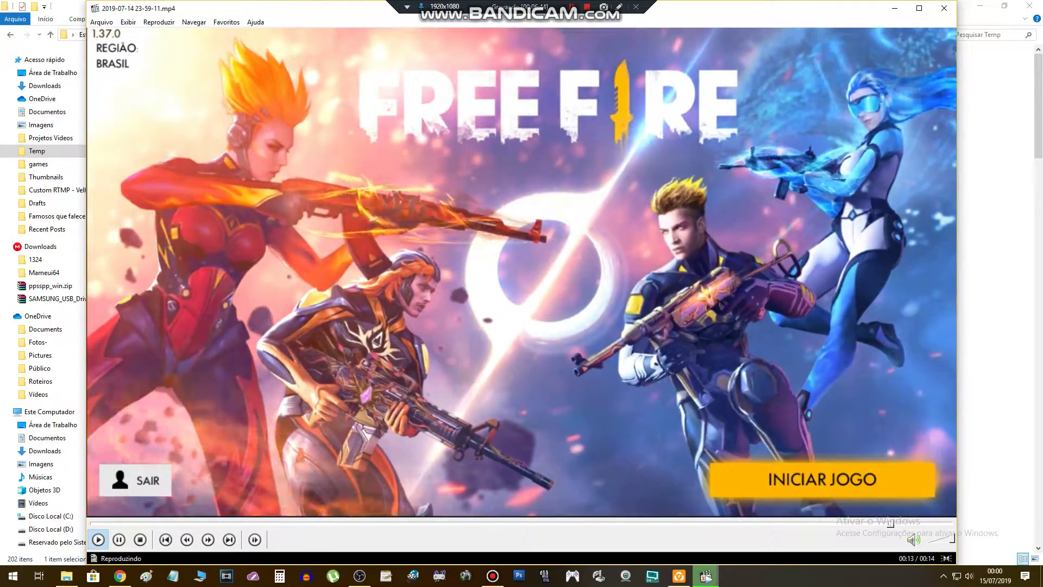
{"action": "left_click", "coordinate": [944, 8]}
{"action": "left_click", "coordinate": [980, 7]}
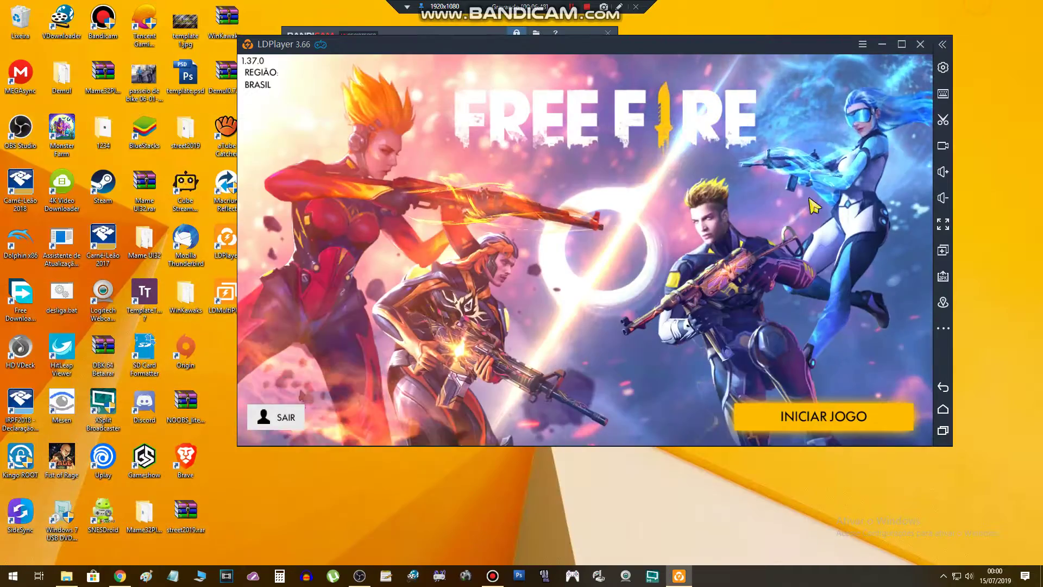
- View OBS Stream settings: YouTube / YouTube Gaming service on the Primary YouTube ingest server
{"action": "left_click", "coordinate": [359, 576]}
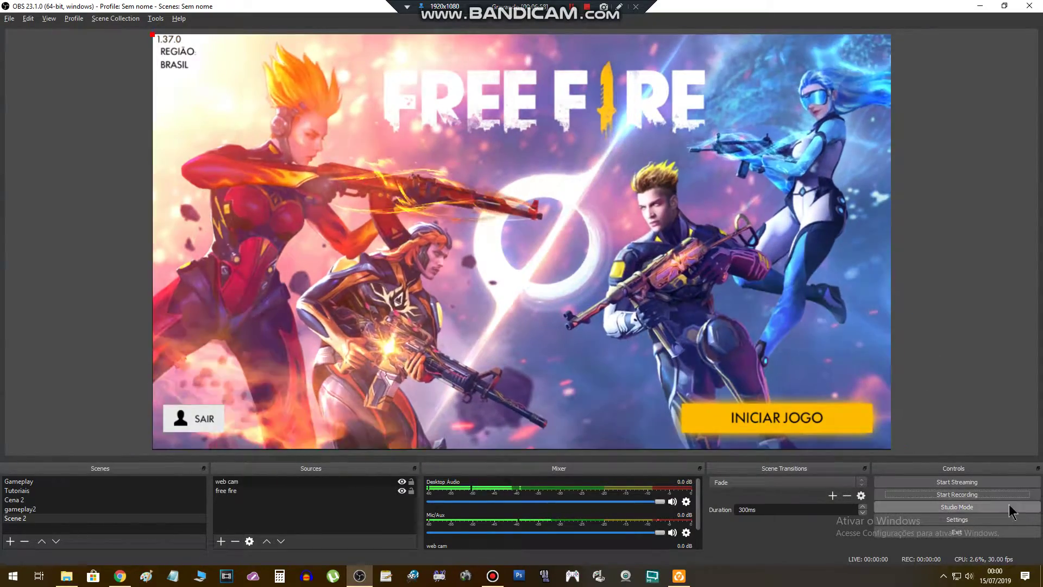
{"action": "left_click", "coordinate": [935, 522]}
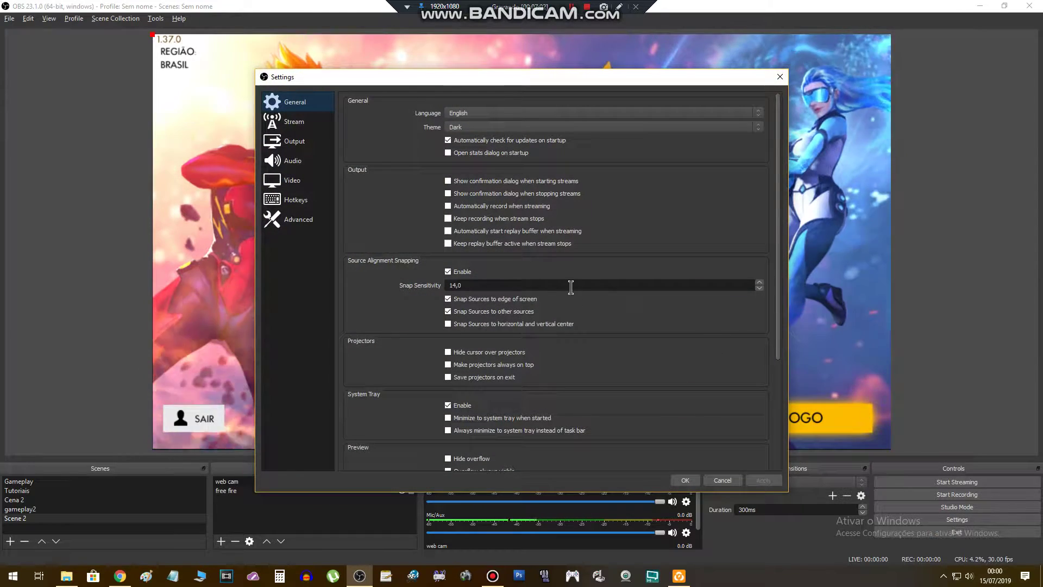
{"action": "left_click", "coordinate": [294, 124]}
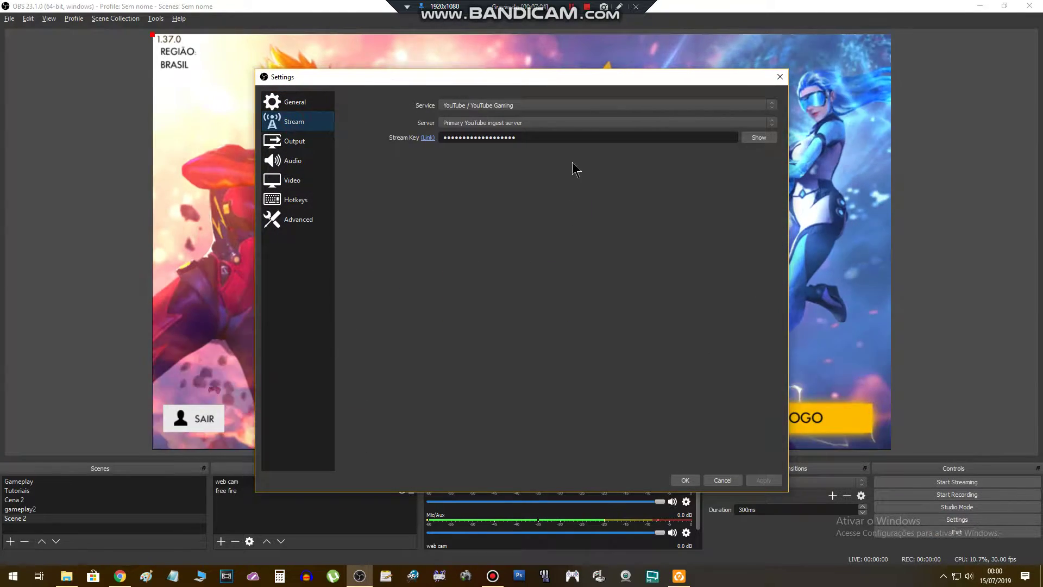